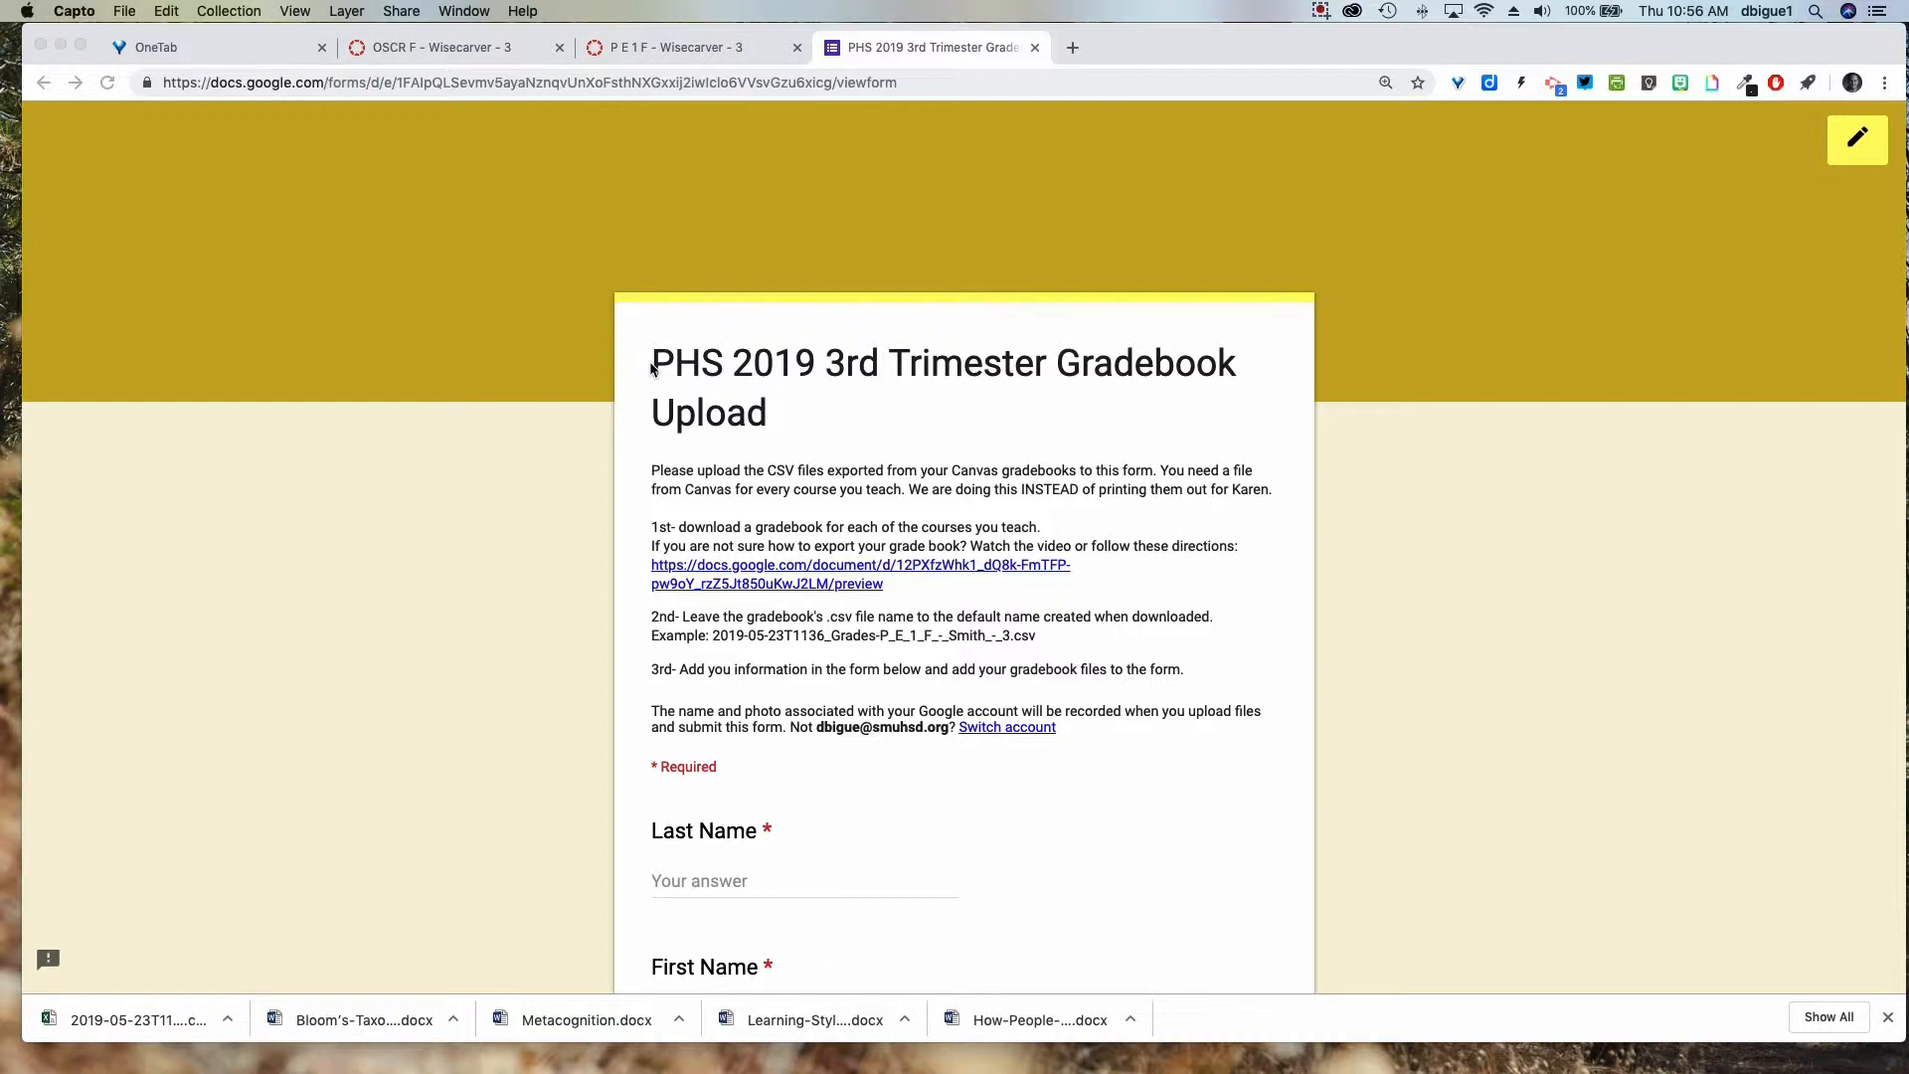
Read through the gradebook upload form instructions, then switch to the P E 1 F course tab.
scroll(984, 459, "down", 3)
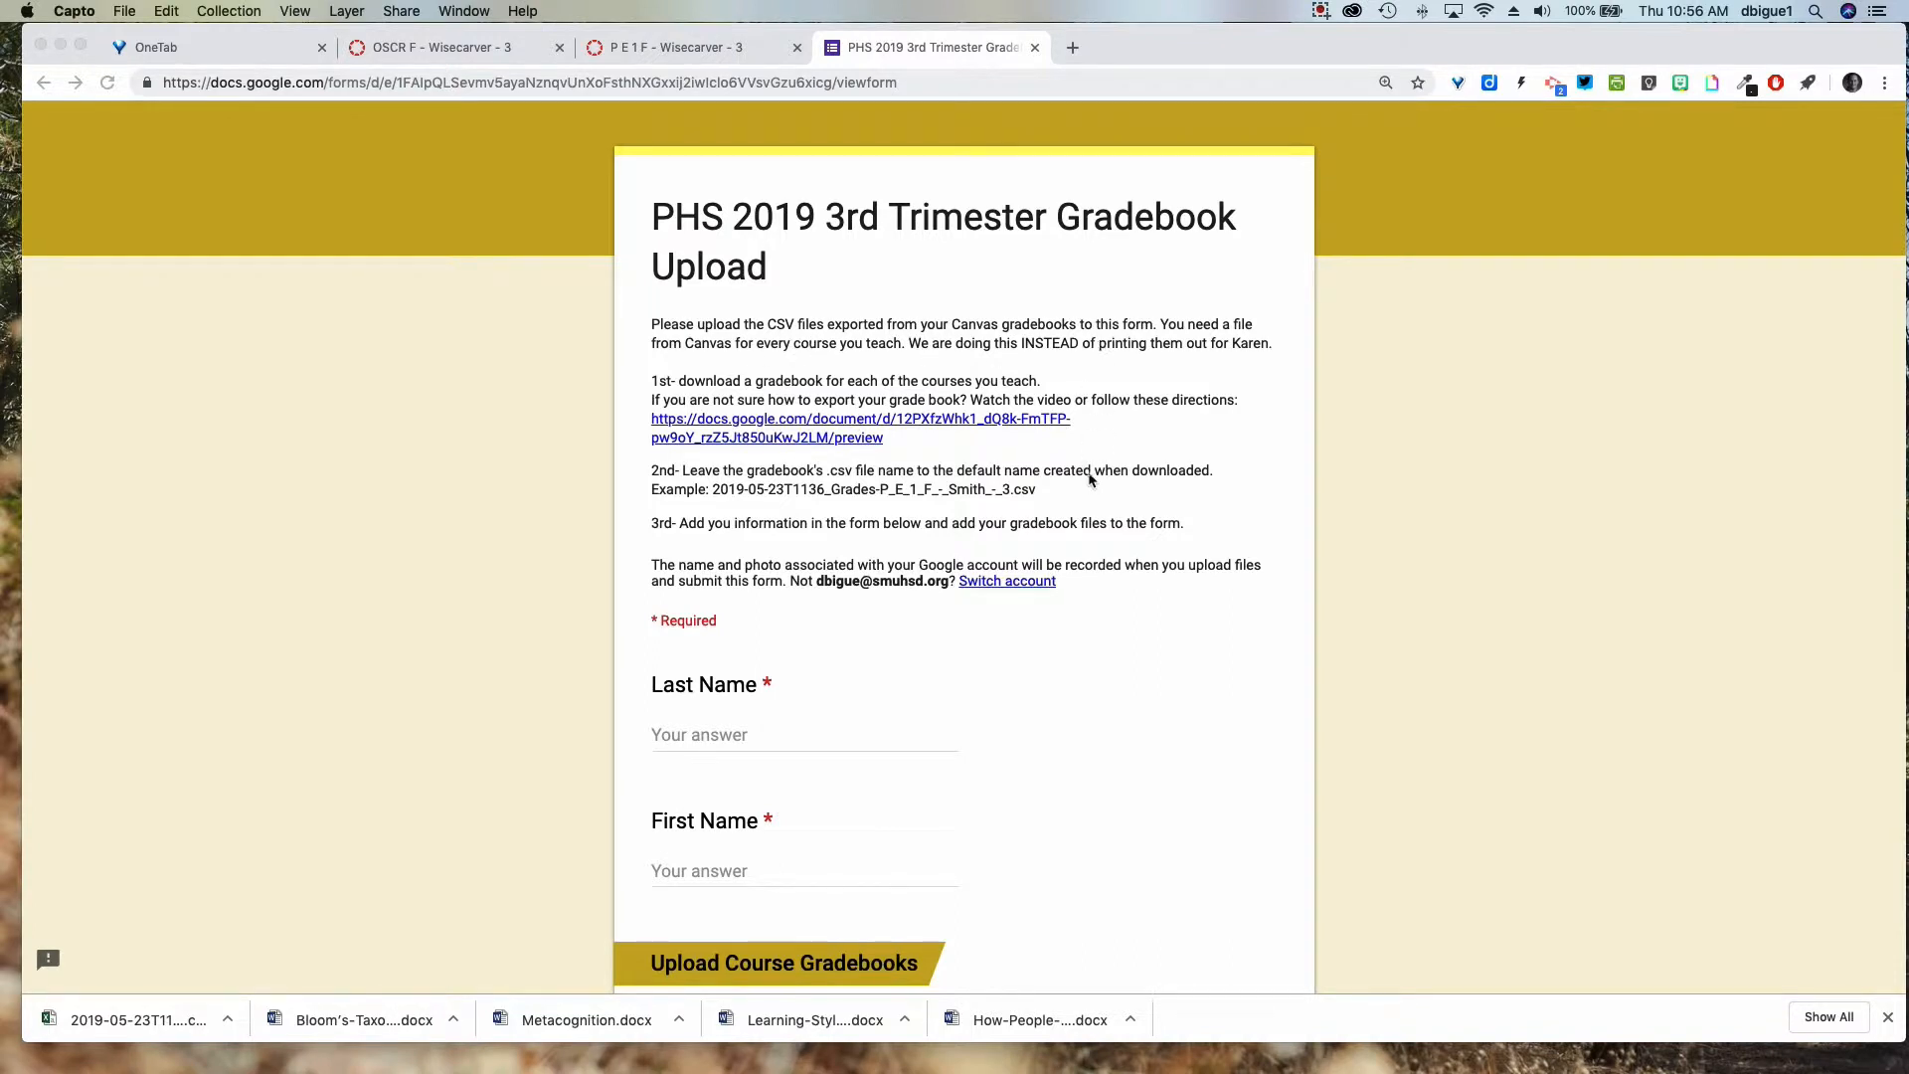
scroll(1023, 501, "down", 1)
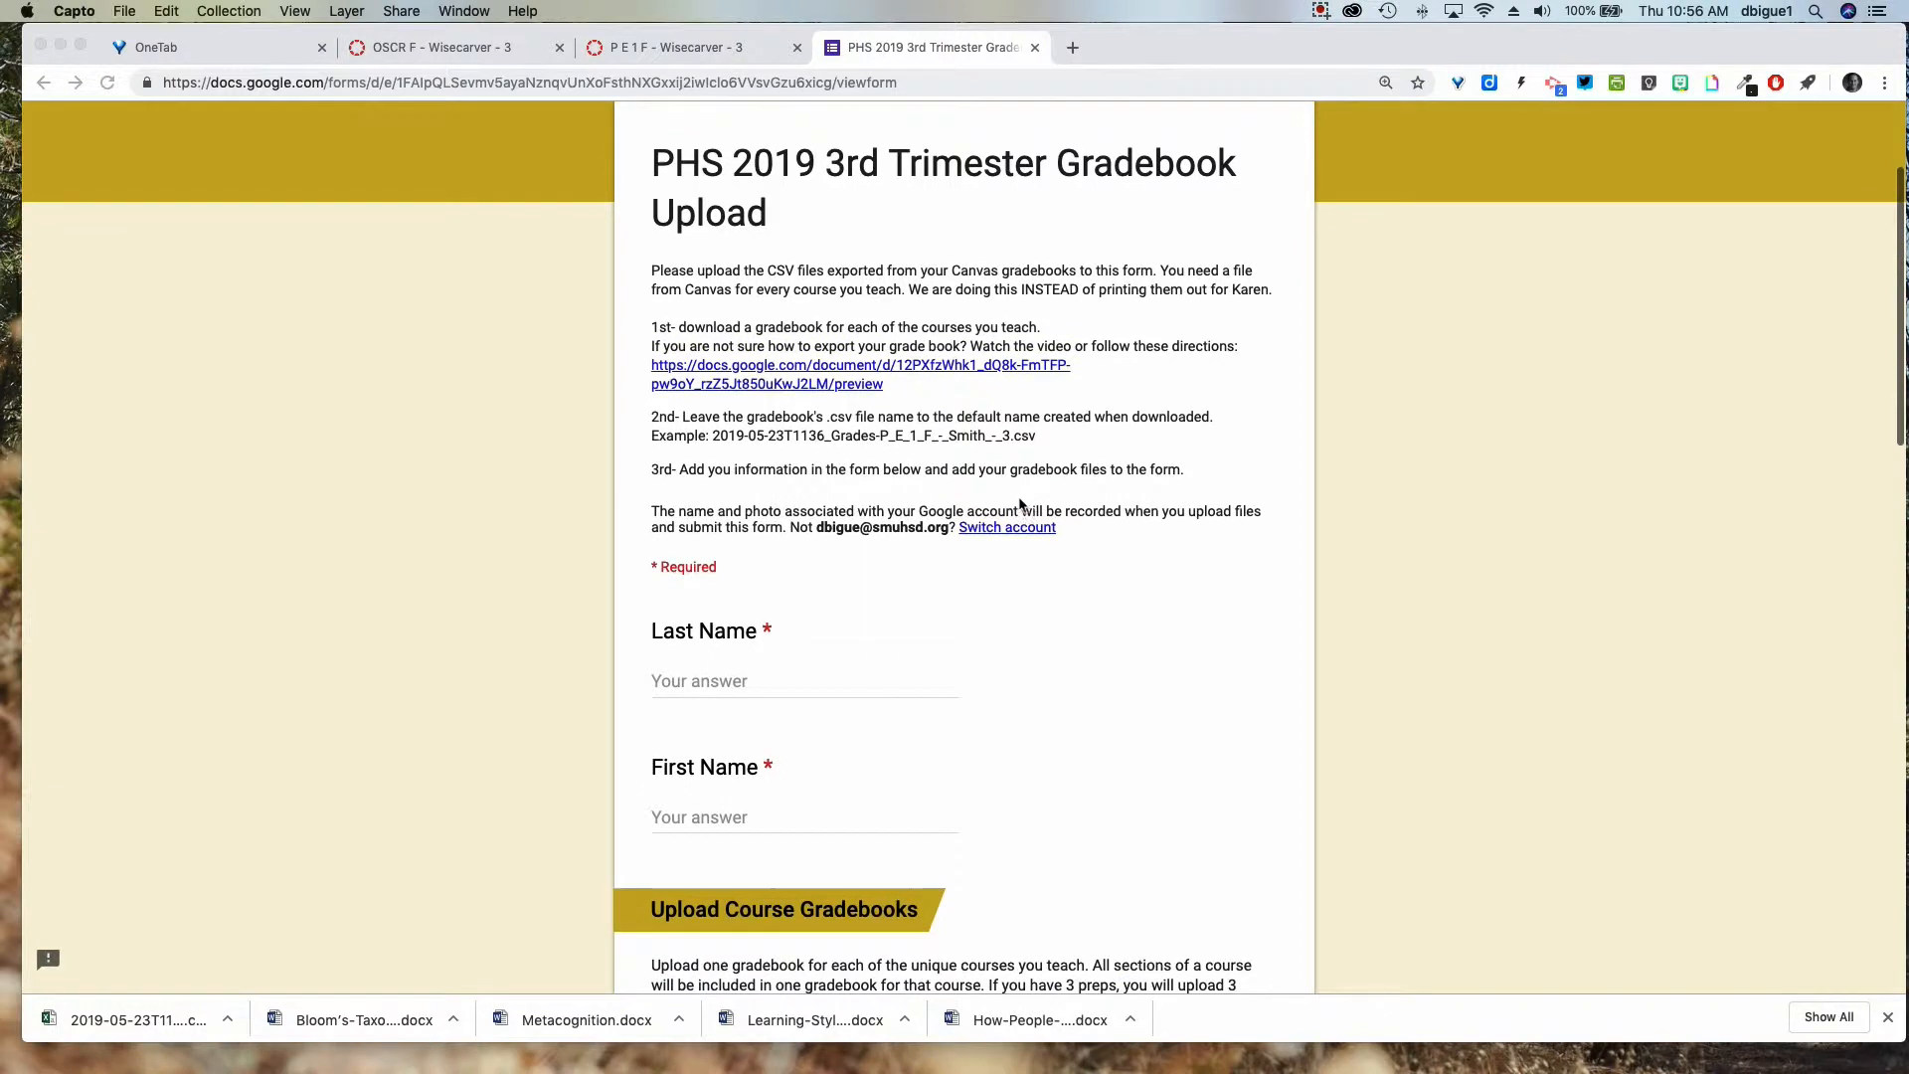
left_click(694, 330)
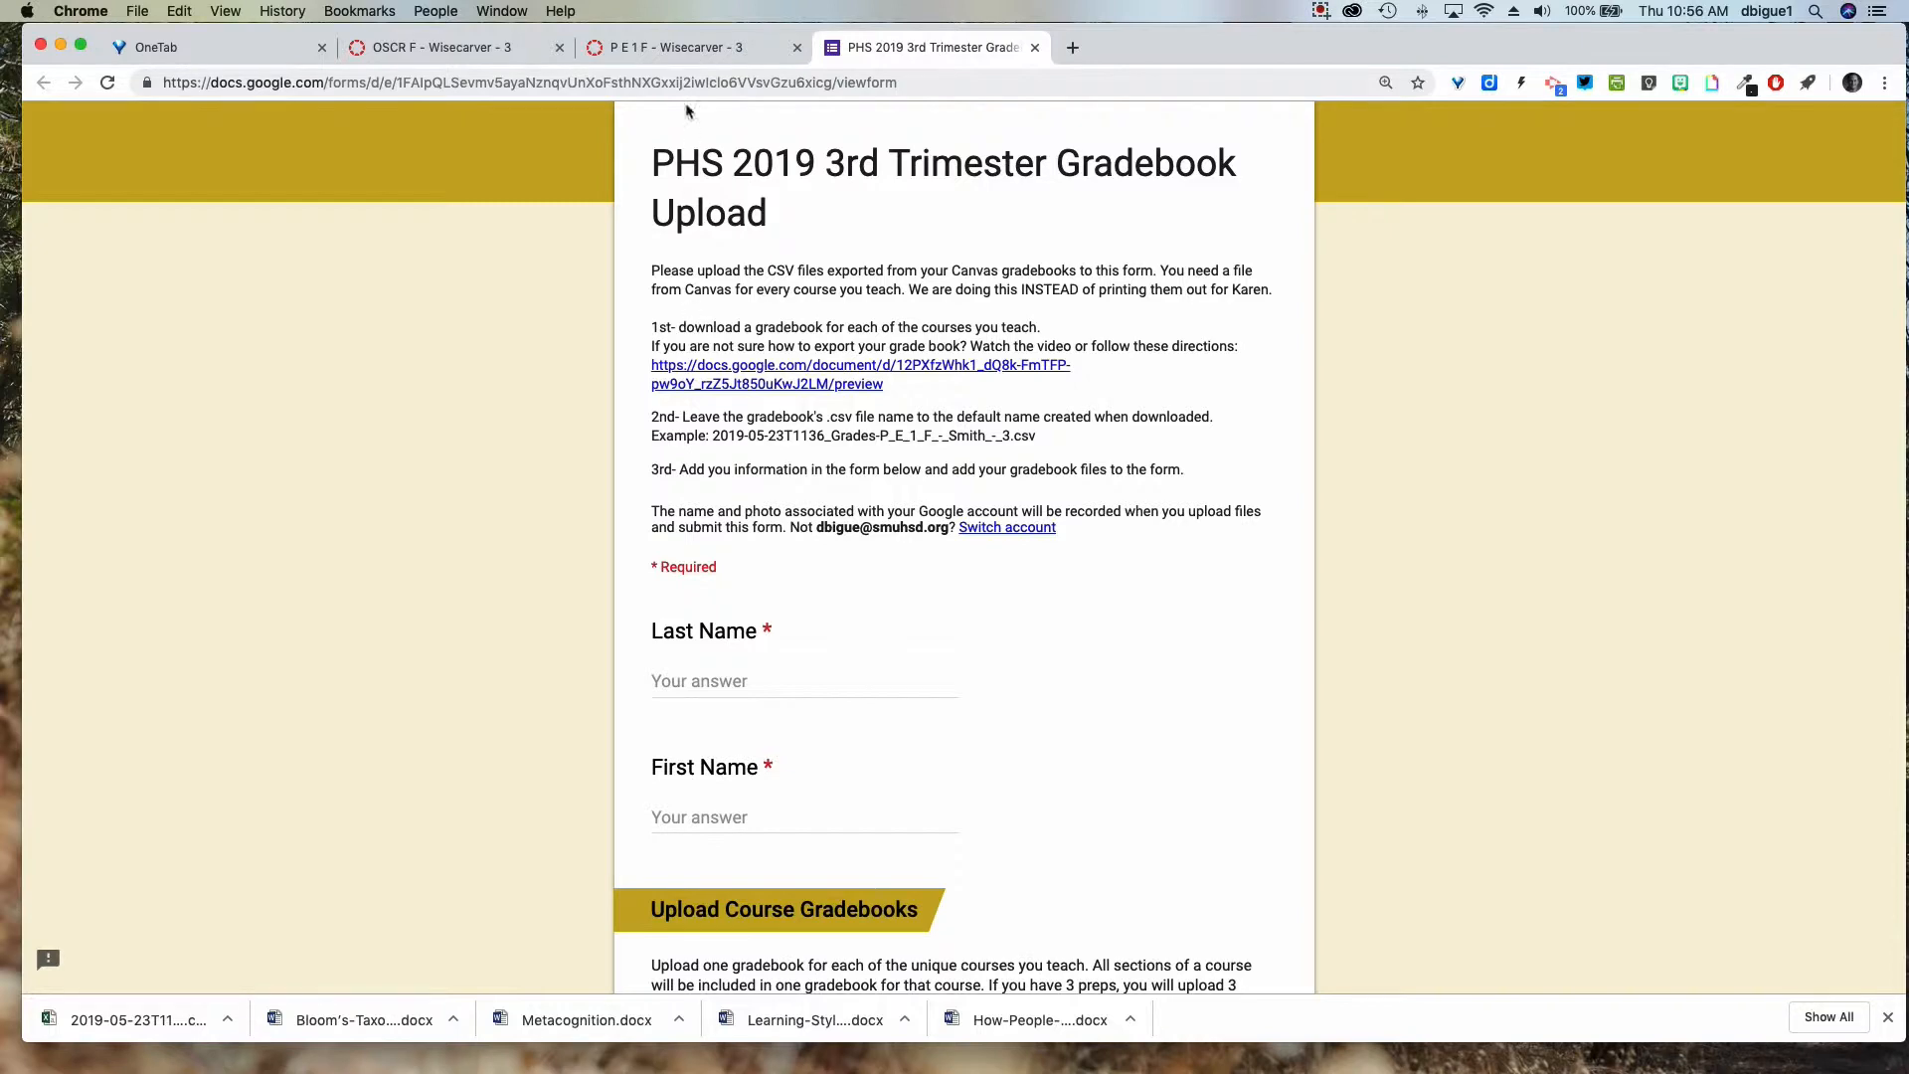
left_click(668, 54)
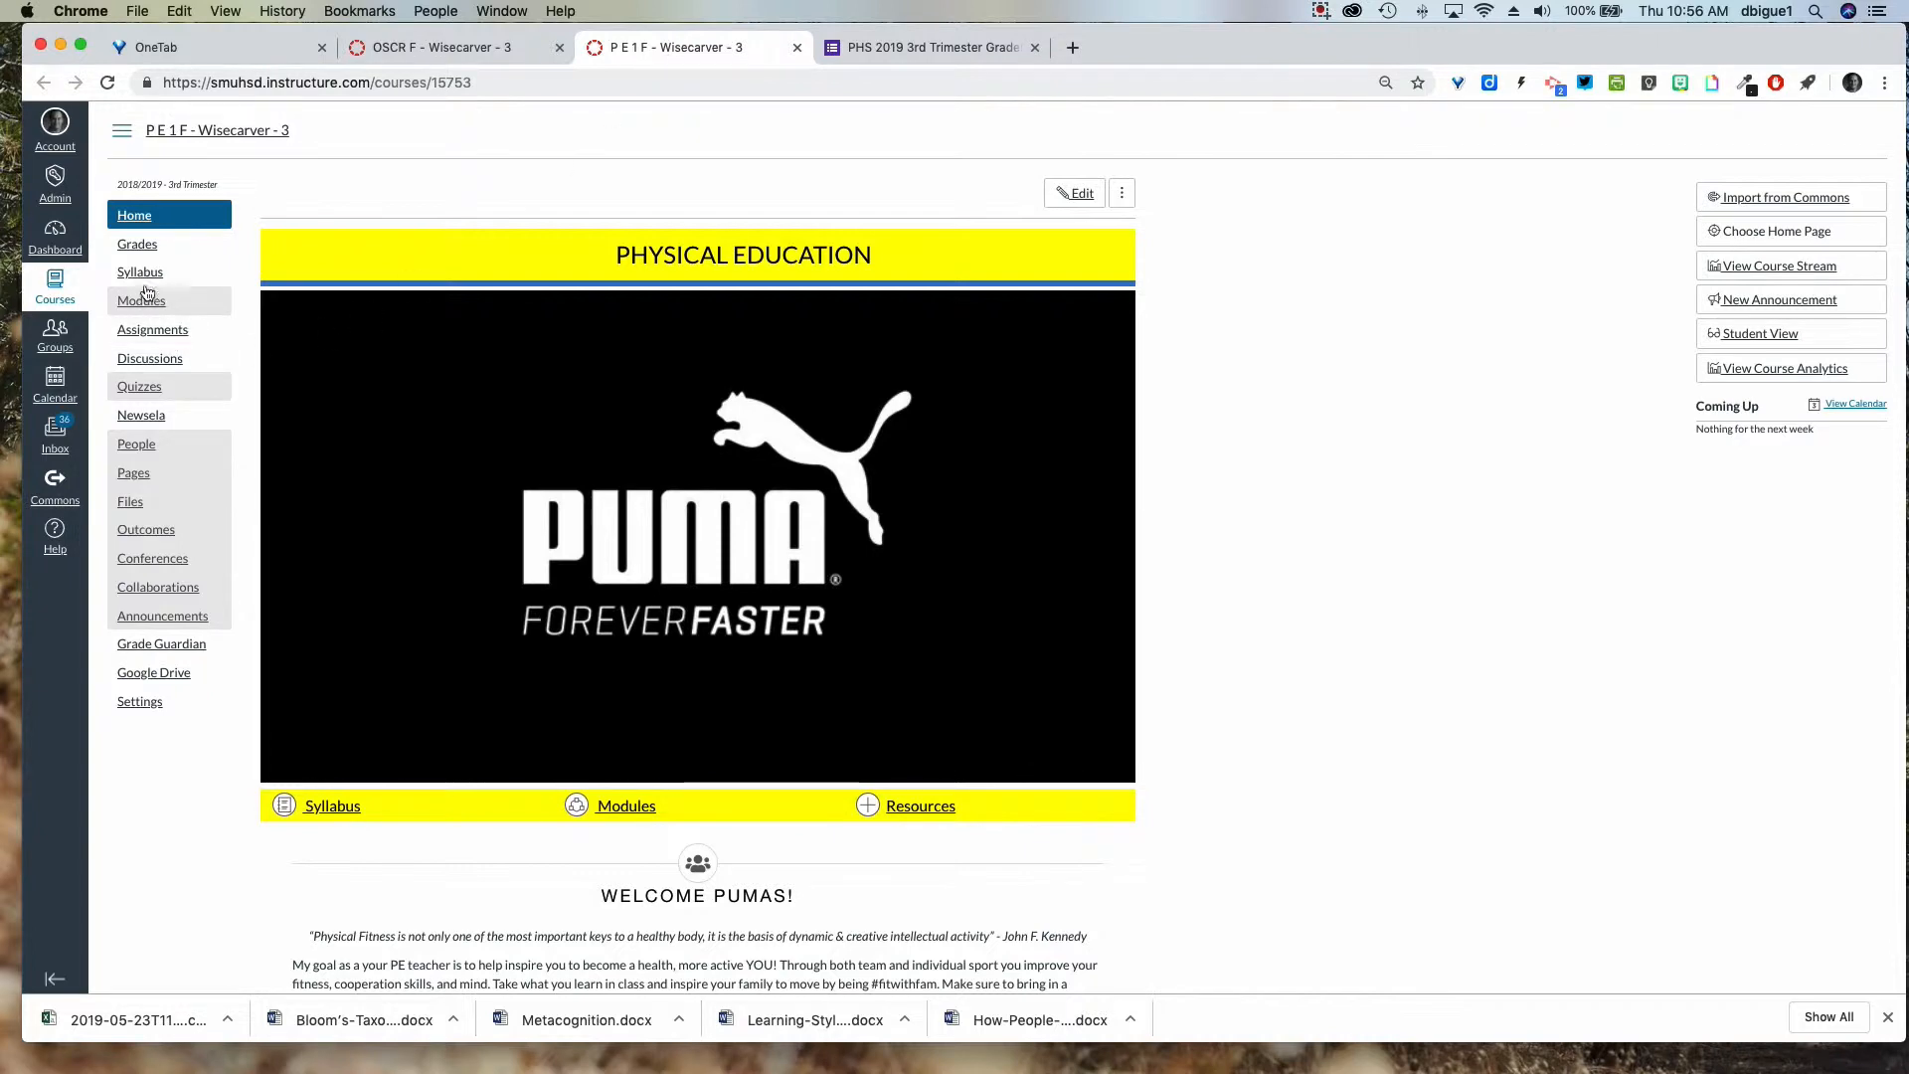
Open the P E 1 F course gradebook and look over its Actions list.
left_click(143, 247)
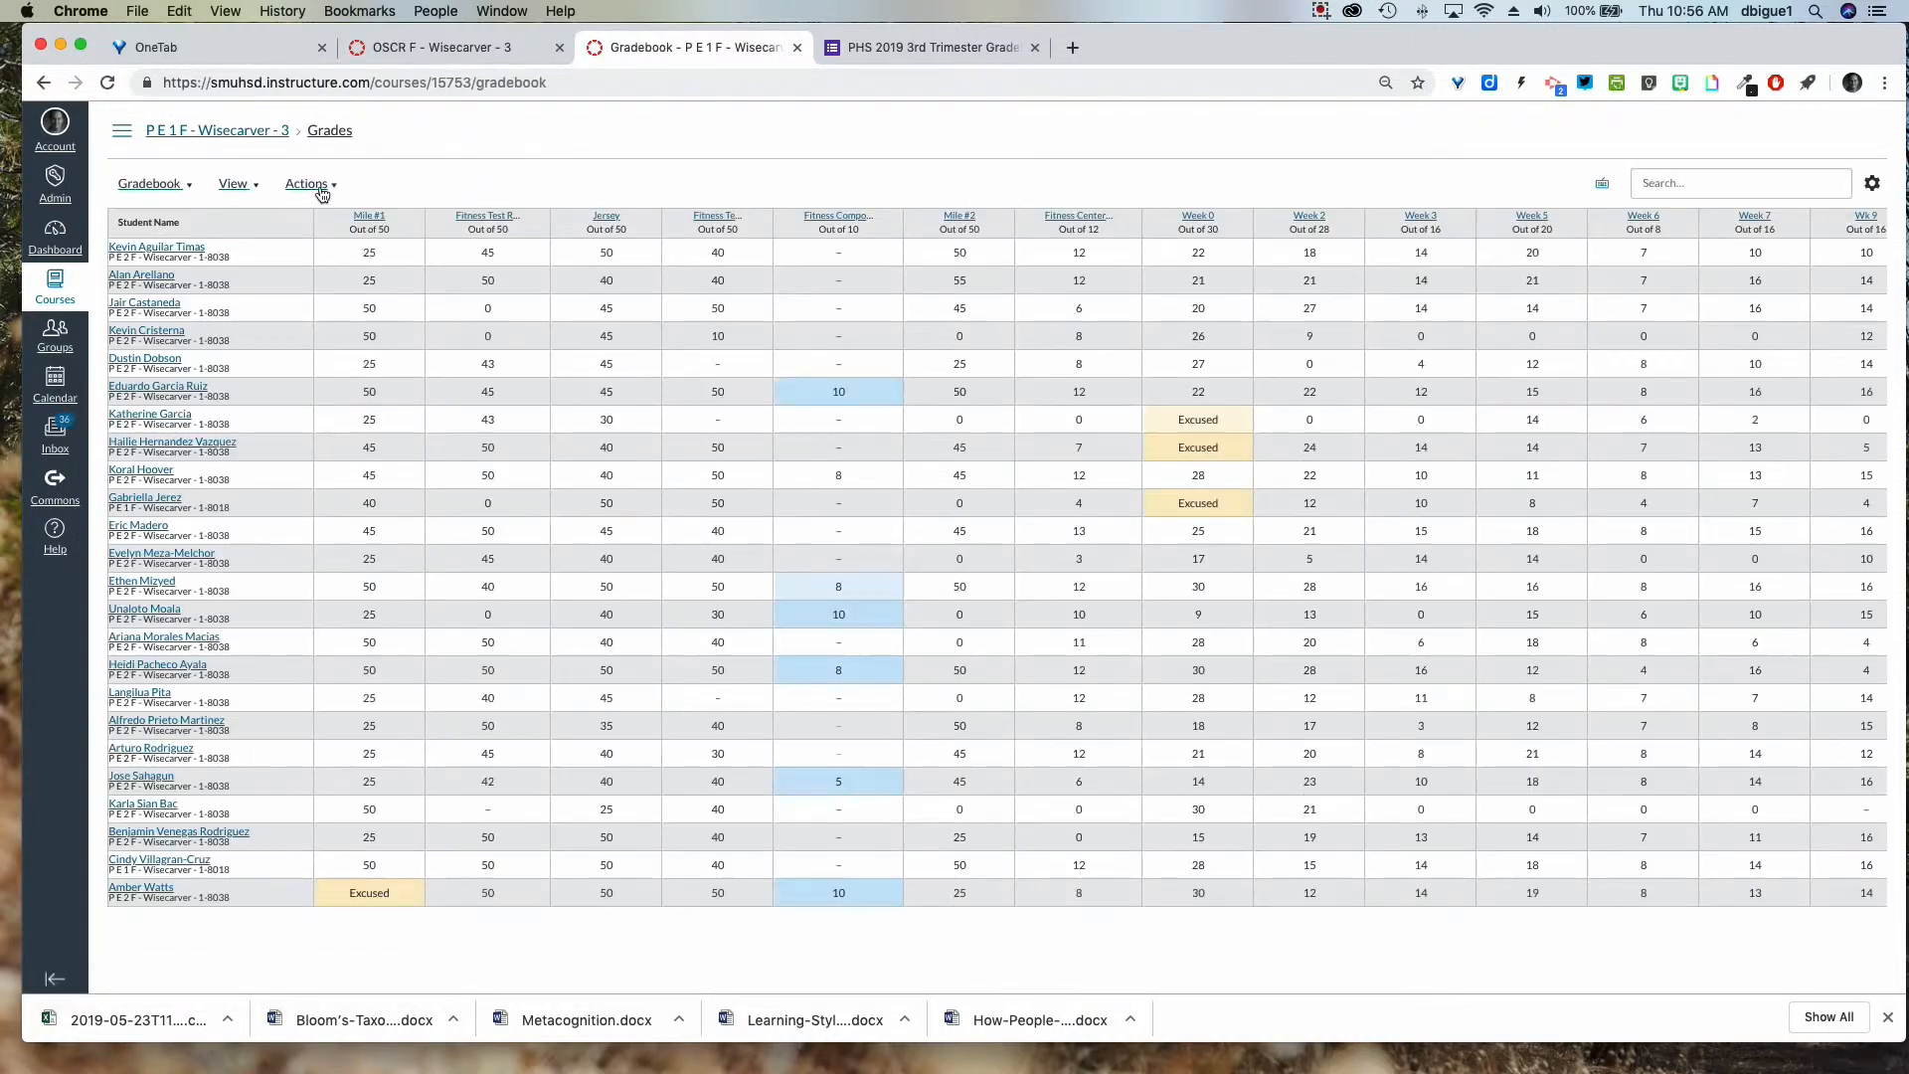
left_click(318, 187)
left_click(318, 187)
scroll(1569, 314, "right", 3)
scroll(1568, 308, "right", 3)
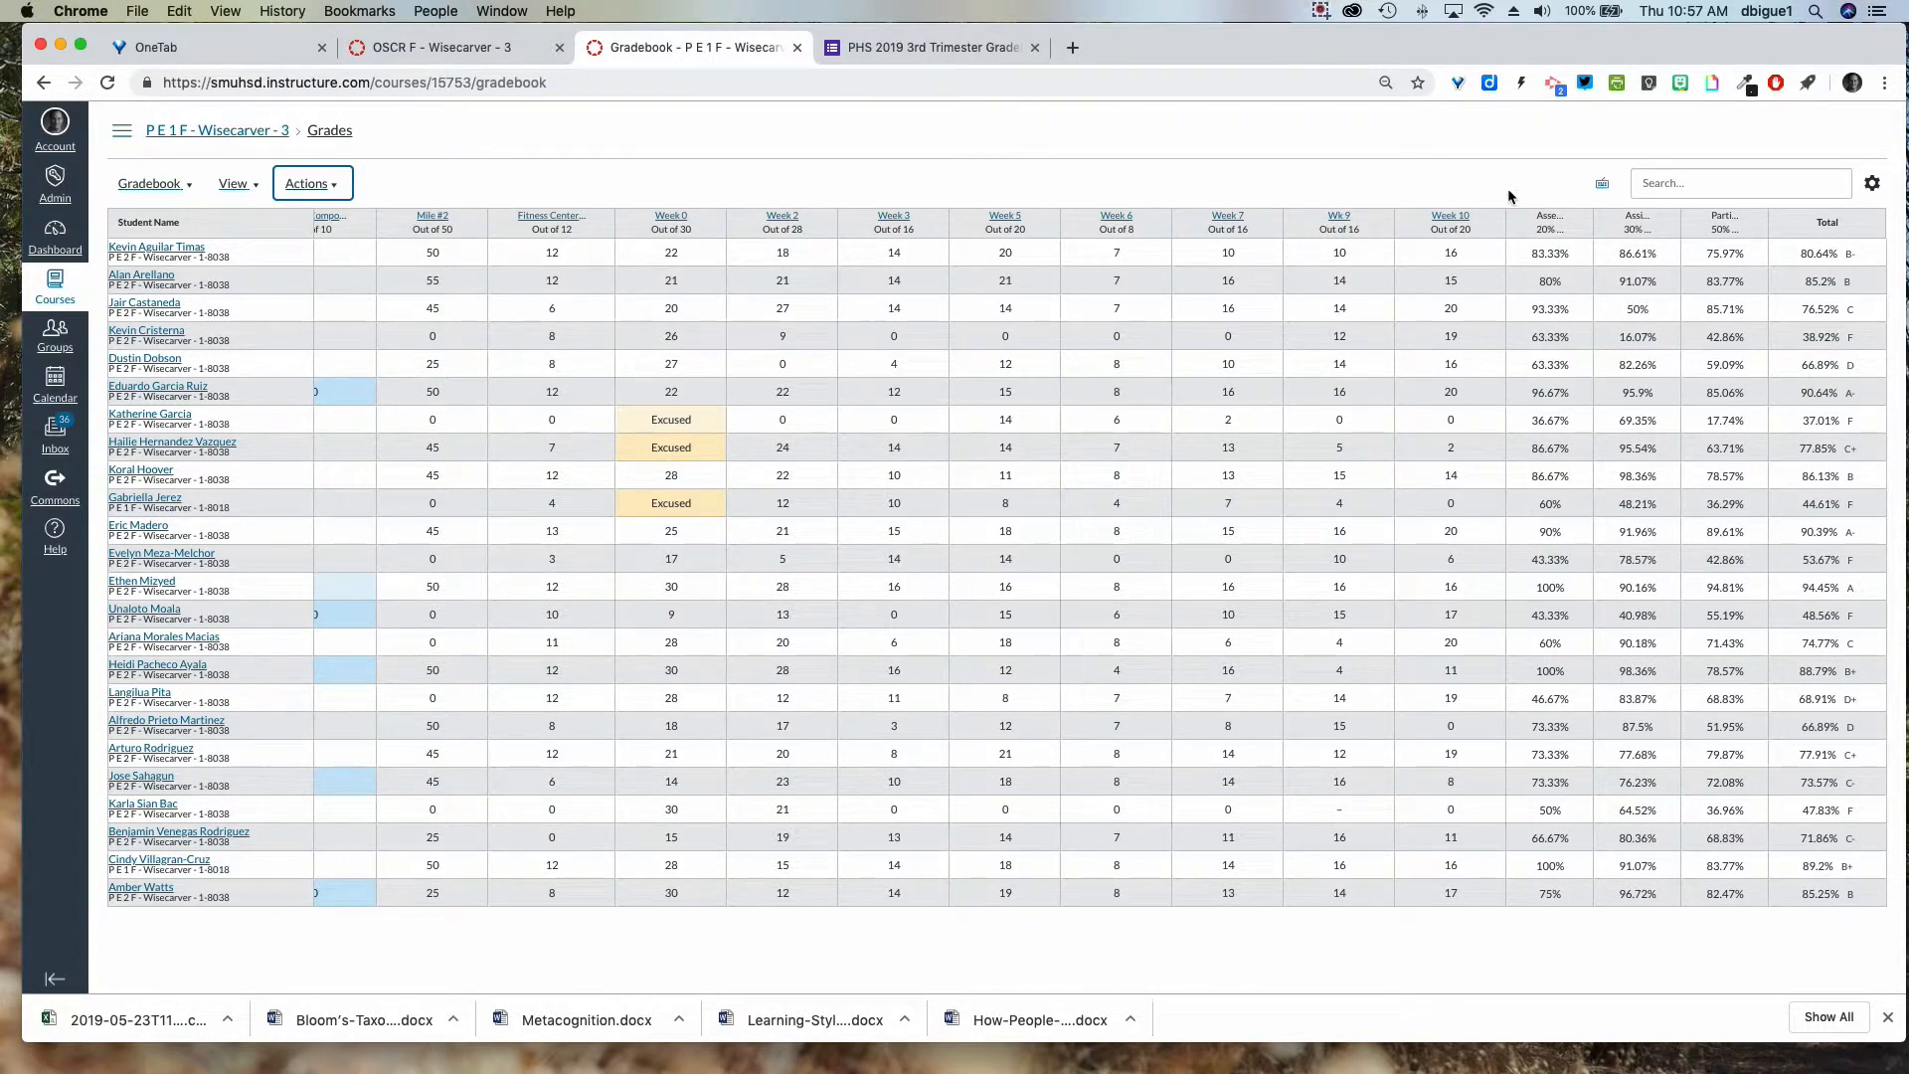
Filter the gradebook to the Trimester 3 2019 grading period and export it as CSV.
left_click(238, 184)
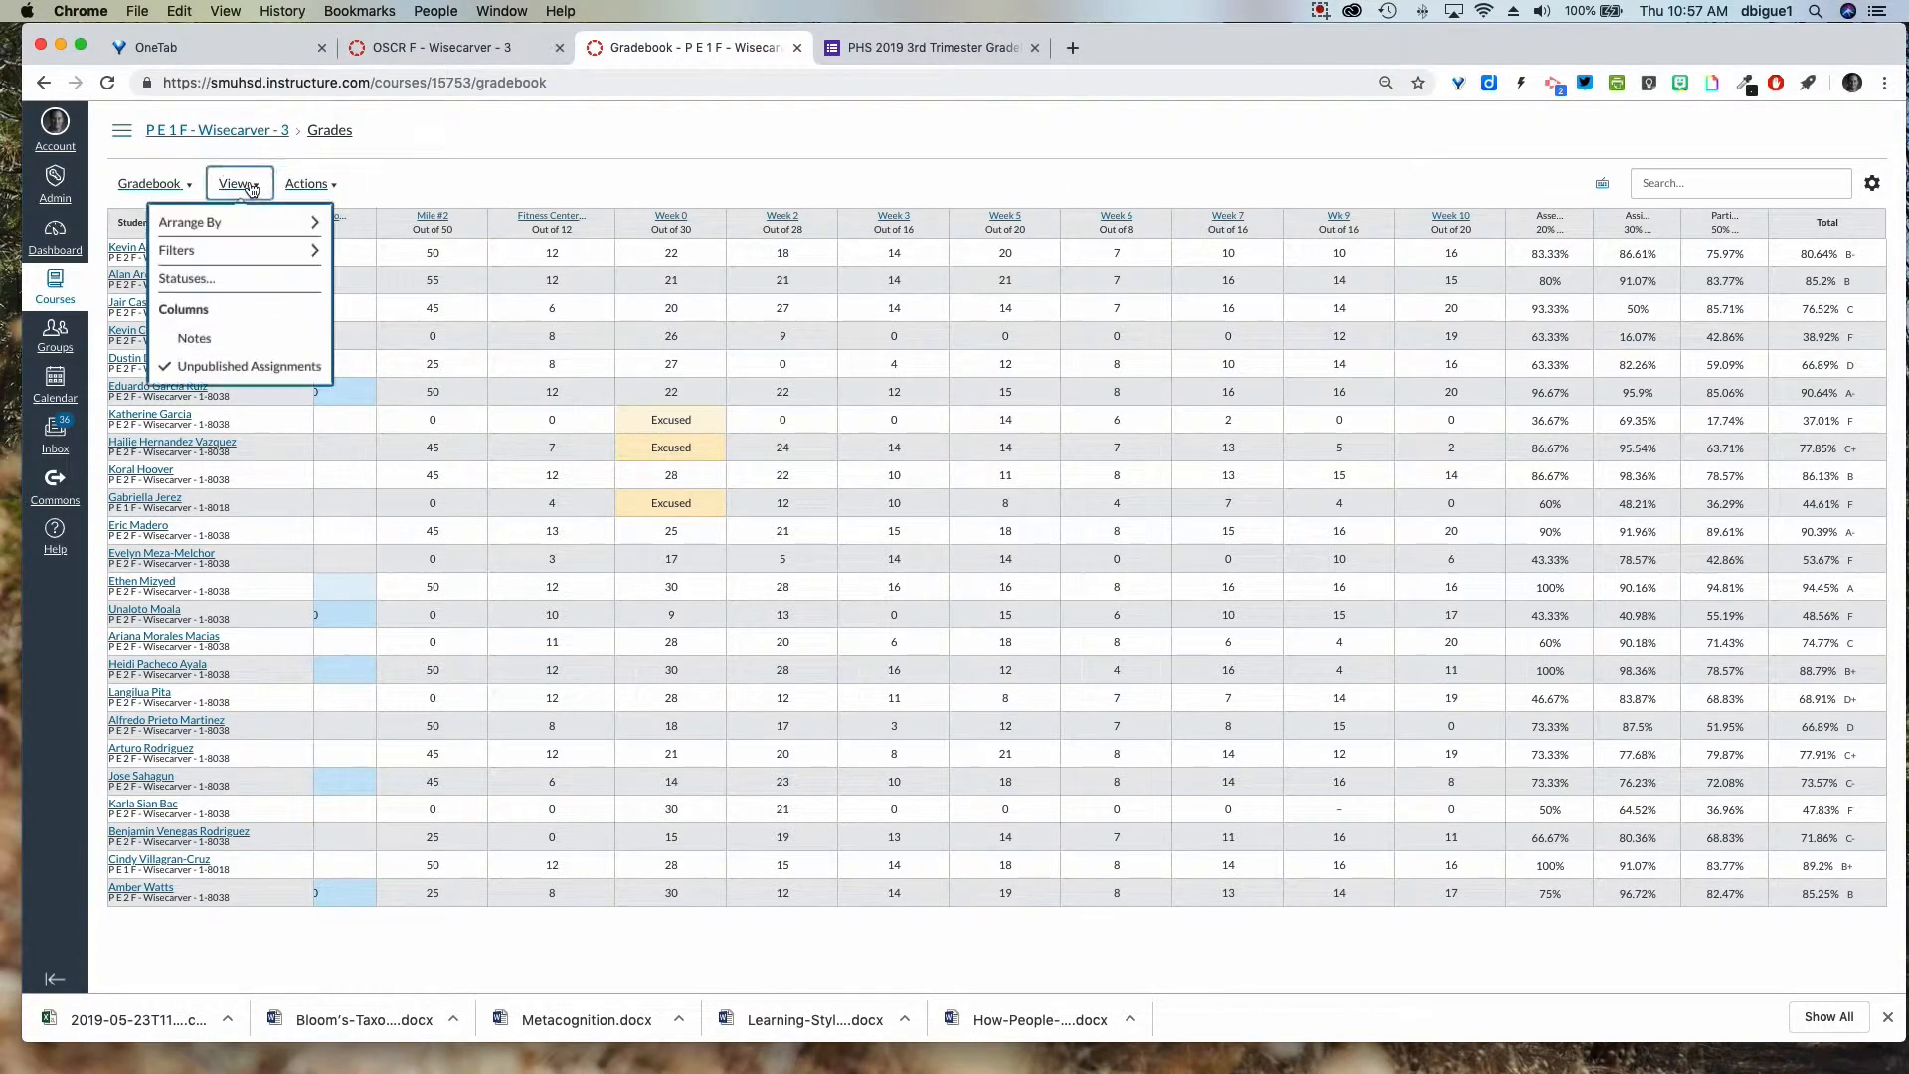
mouse_move(254, 237)
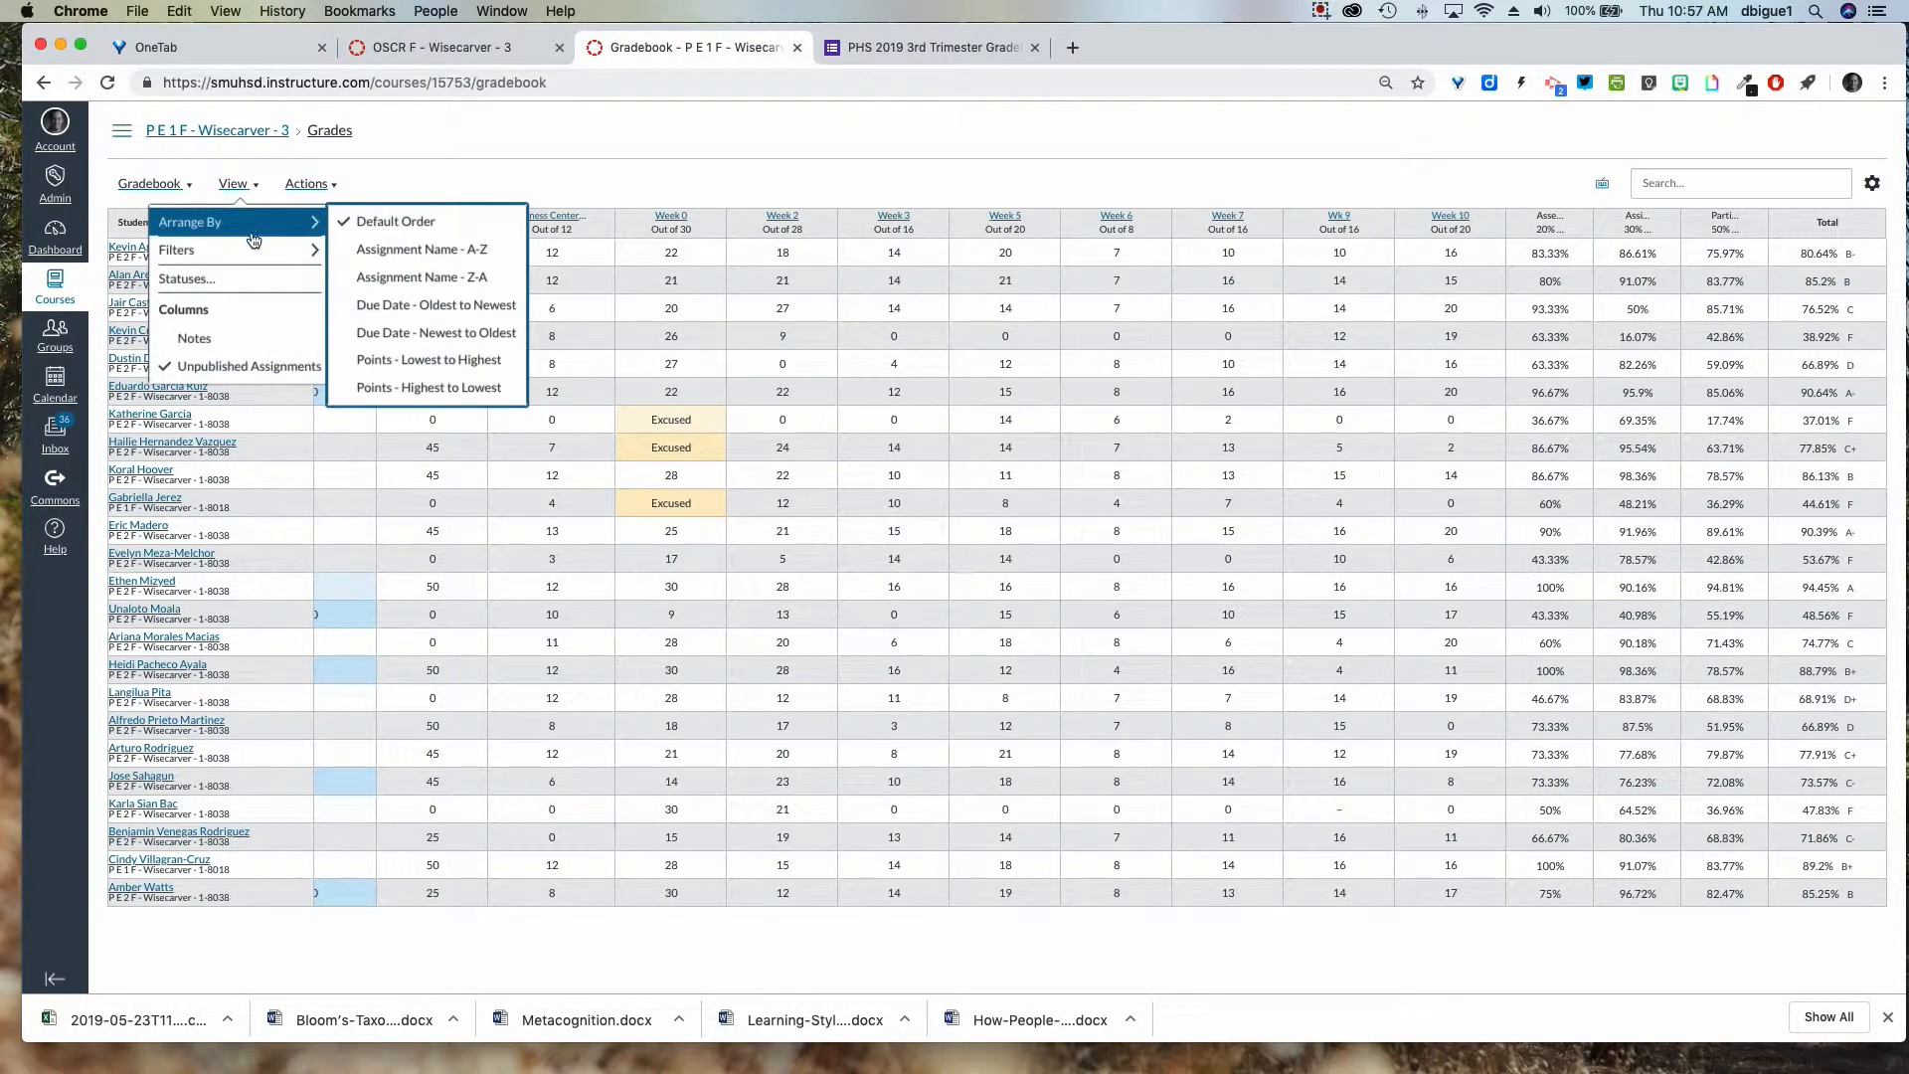
left_click(360, 274)
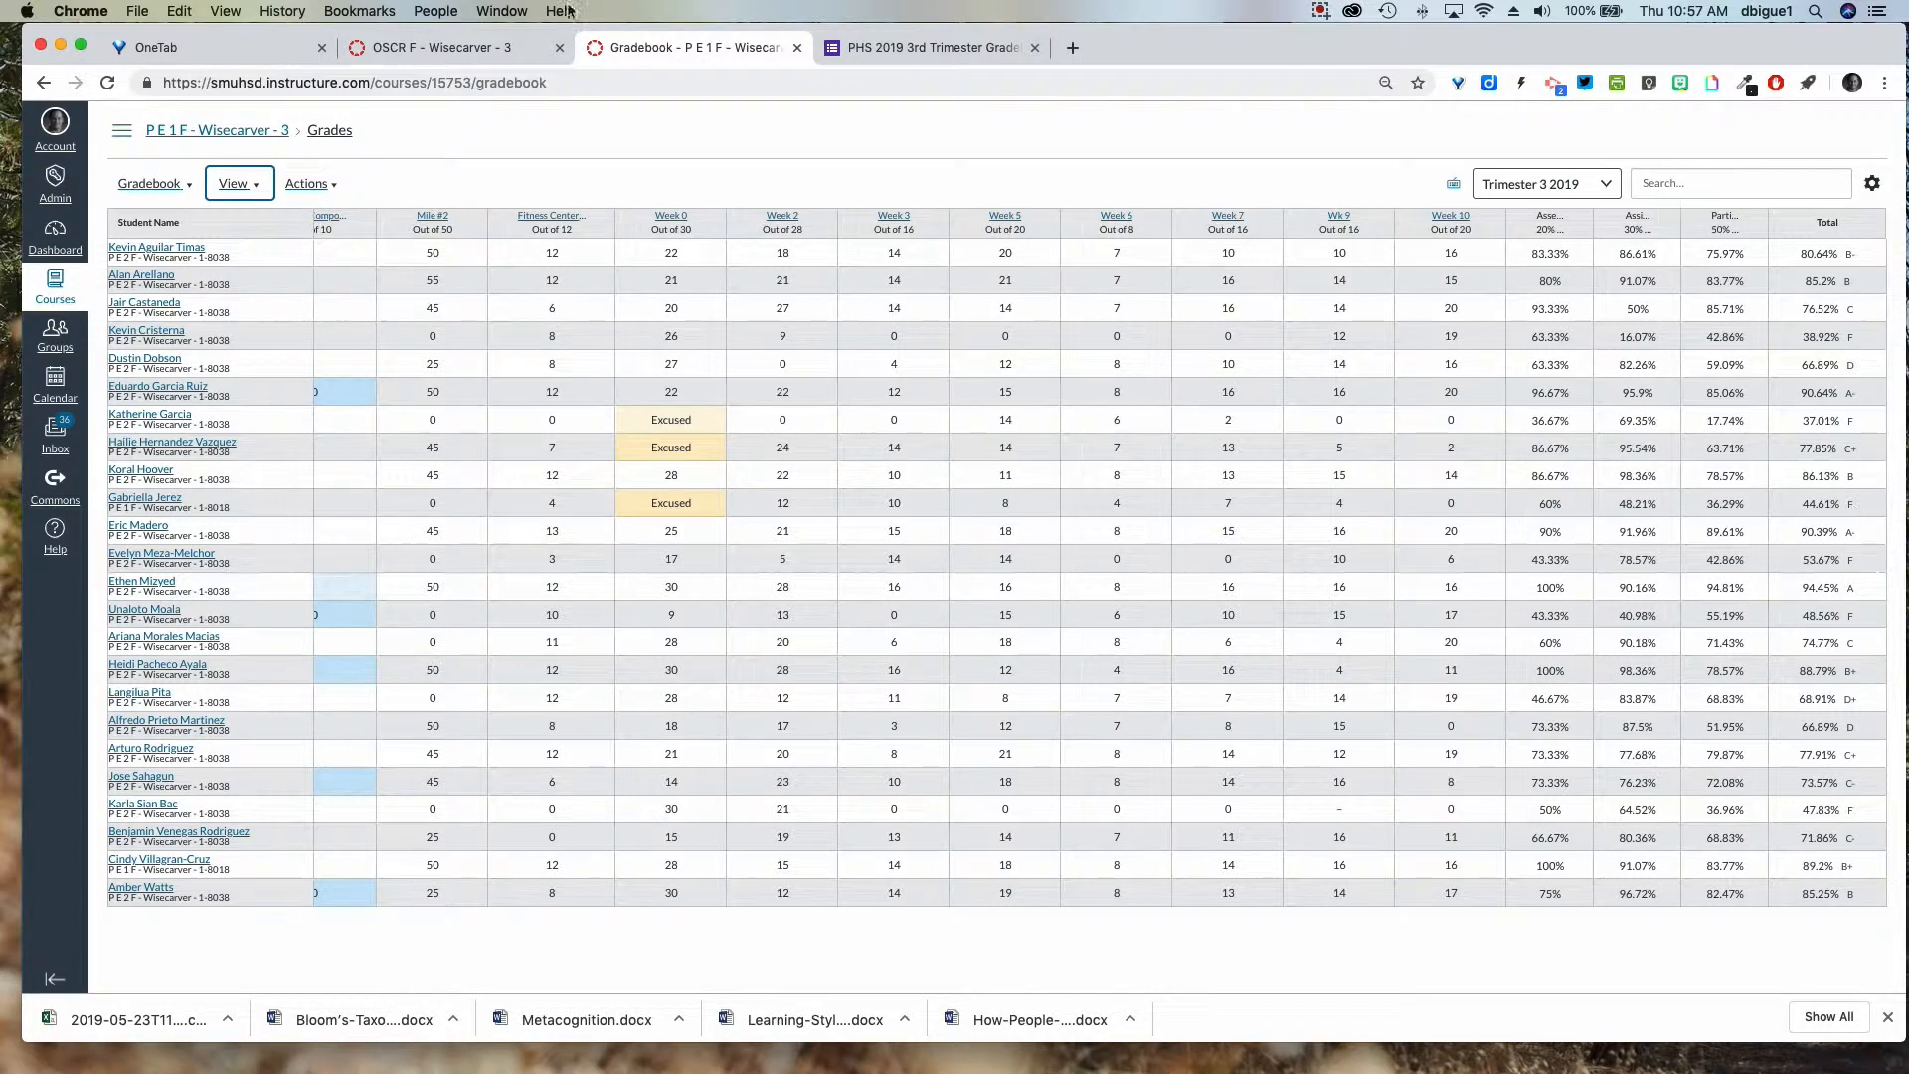
left_click(336, 189)
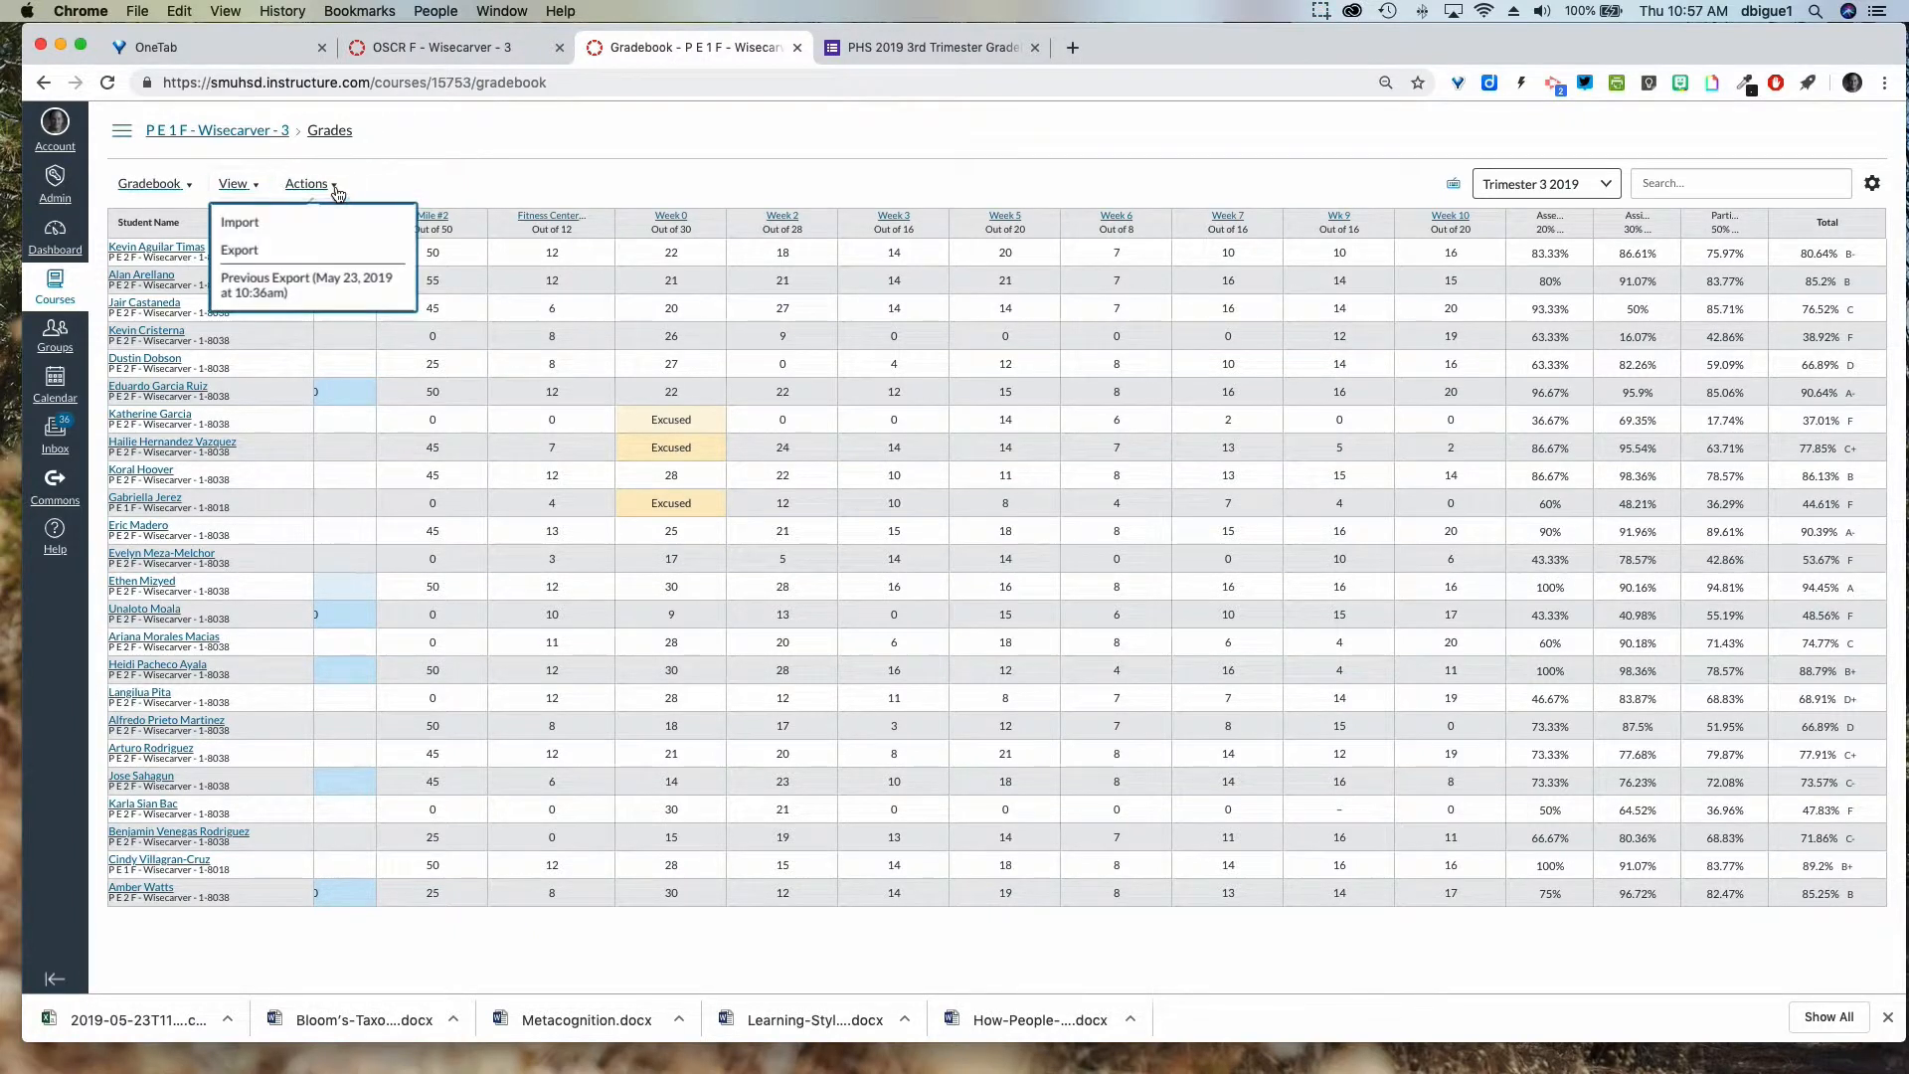
left_click(319, 250)
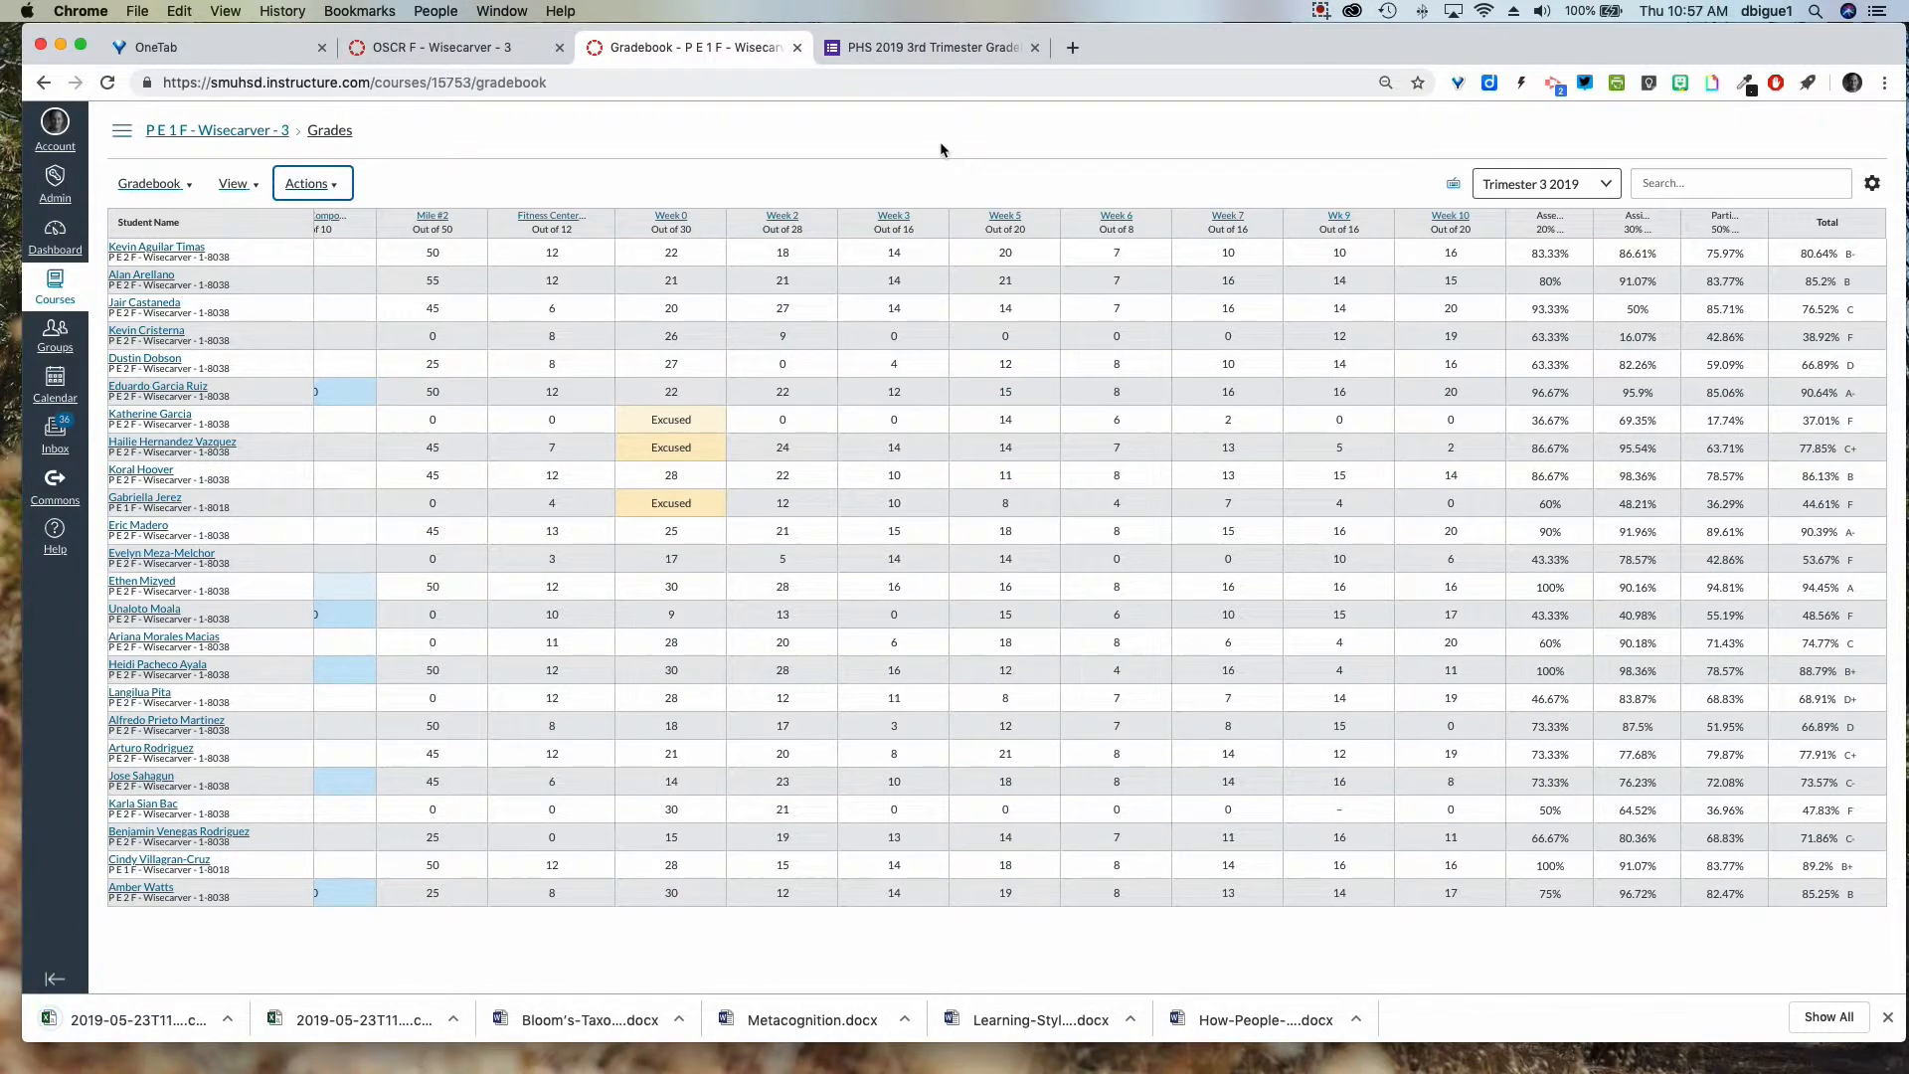
Open the OSCR F course gradebook and export it as a CSV file.
left_click(468, 51)
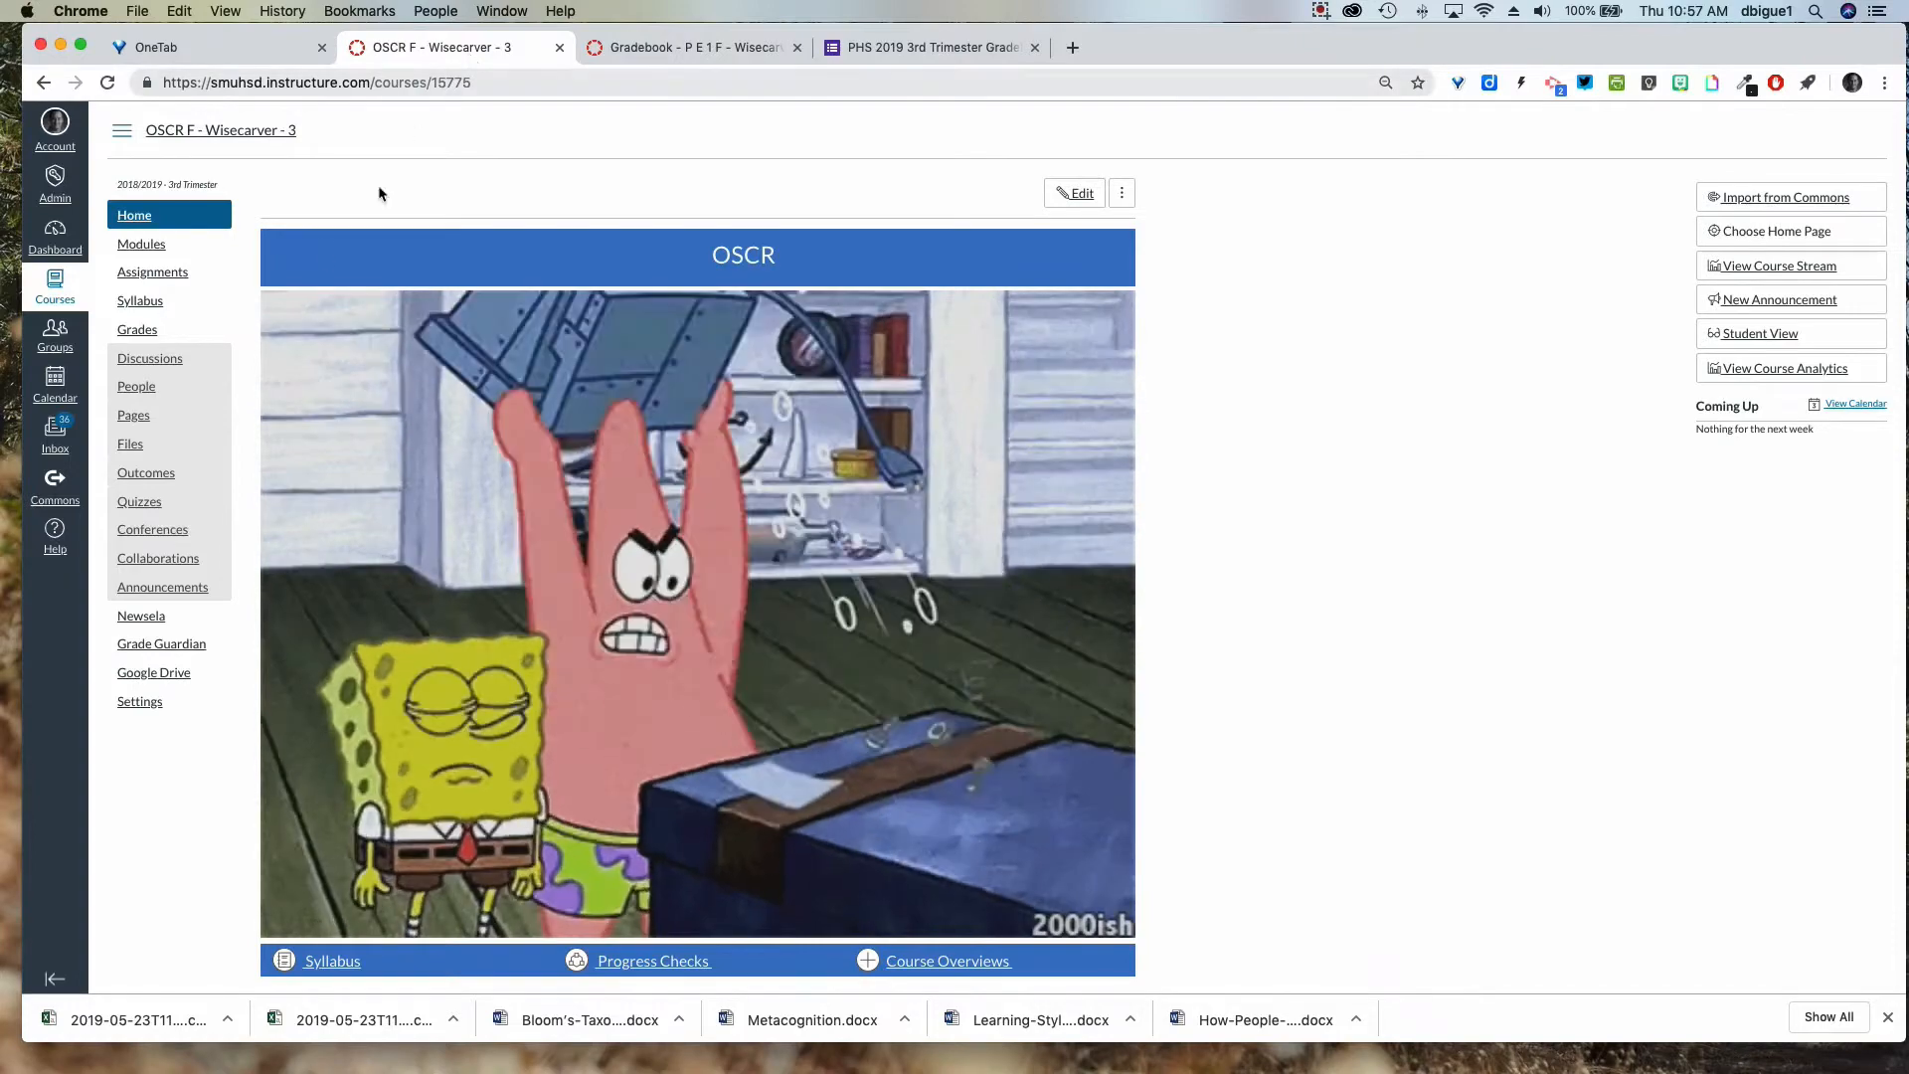
left_click(132, 333)
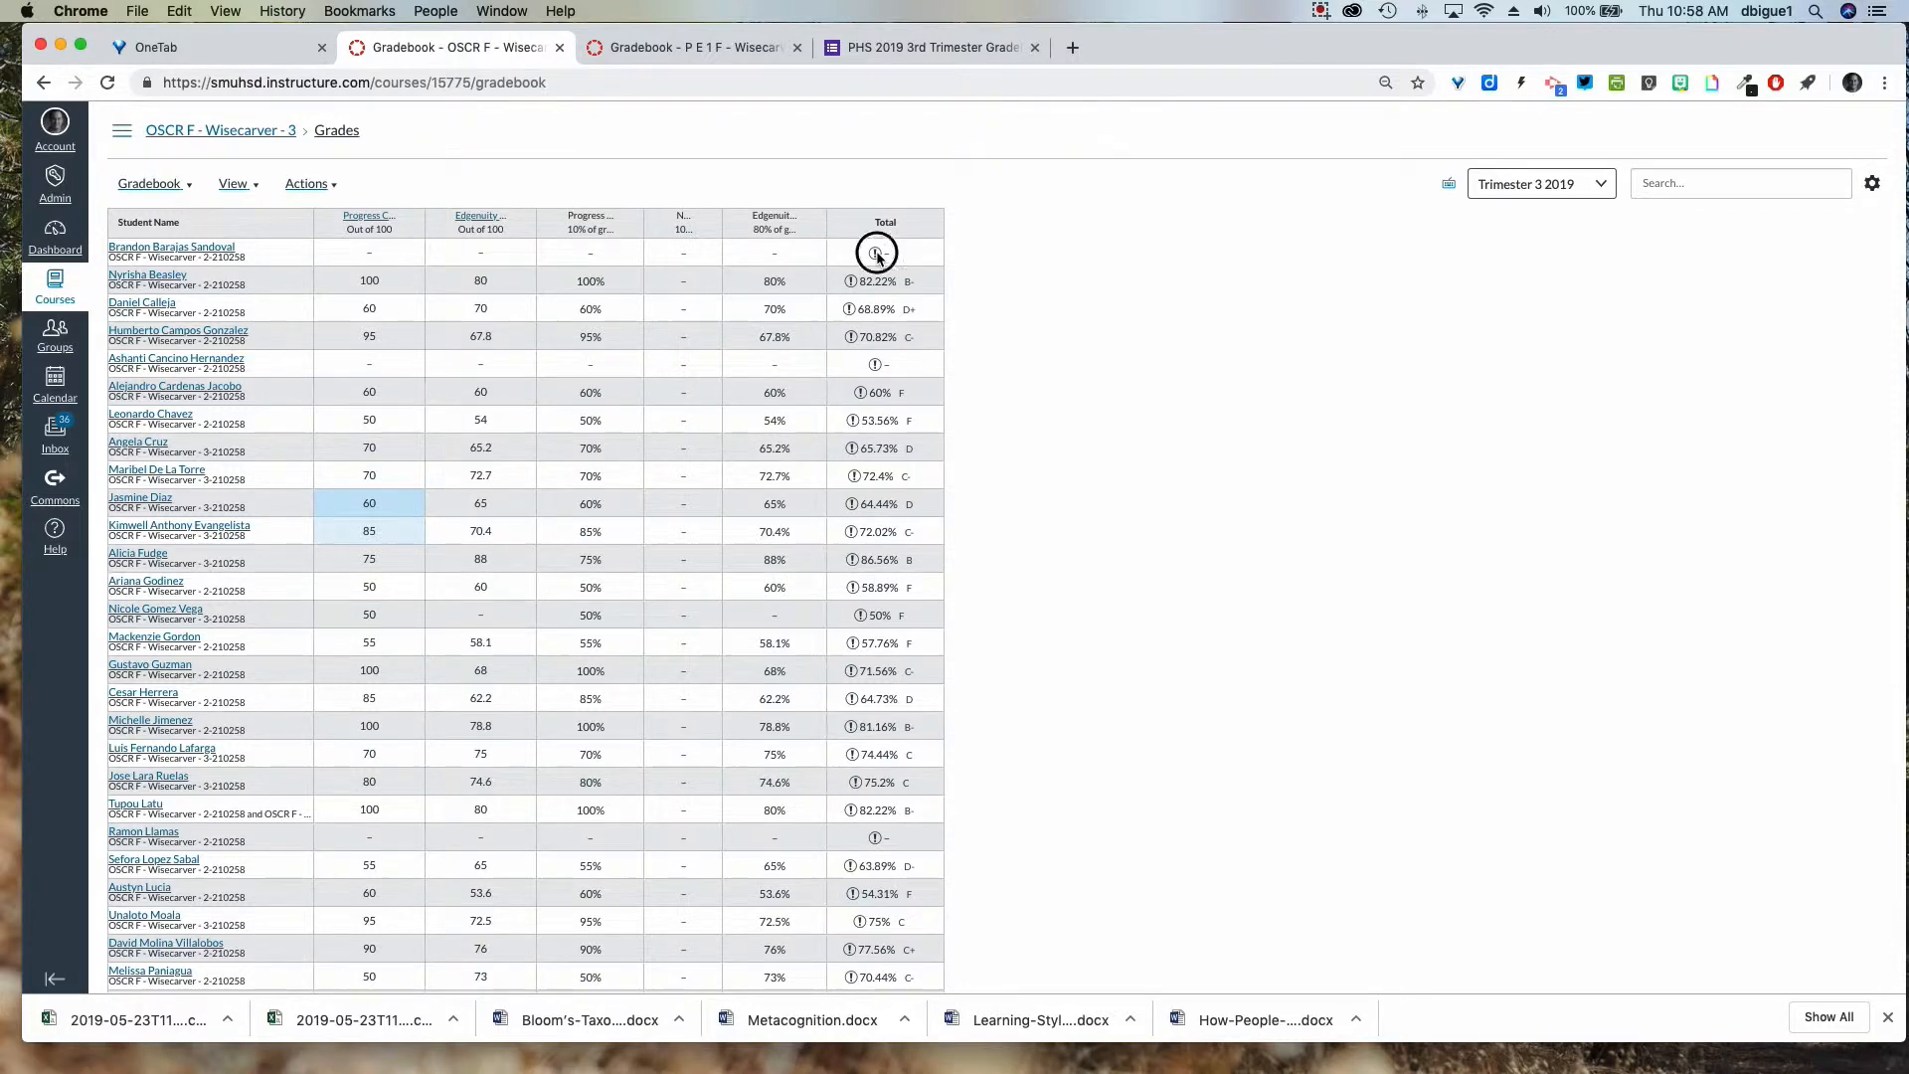
left_click(877, 256)
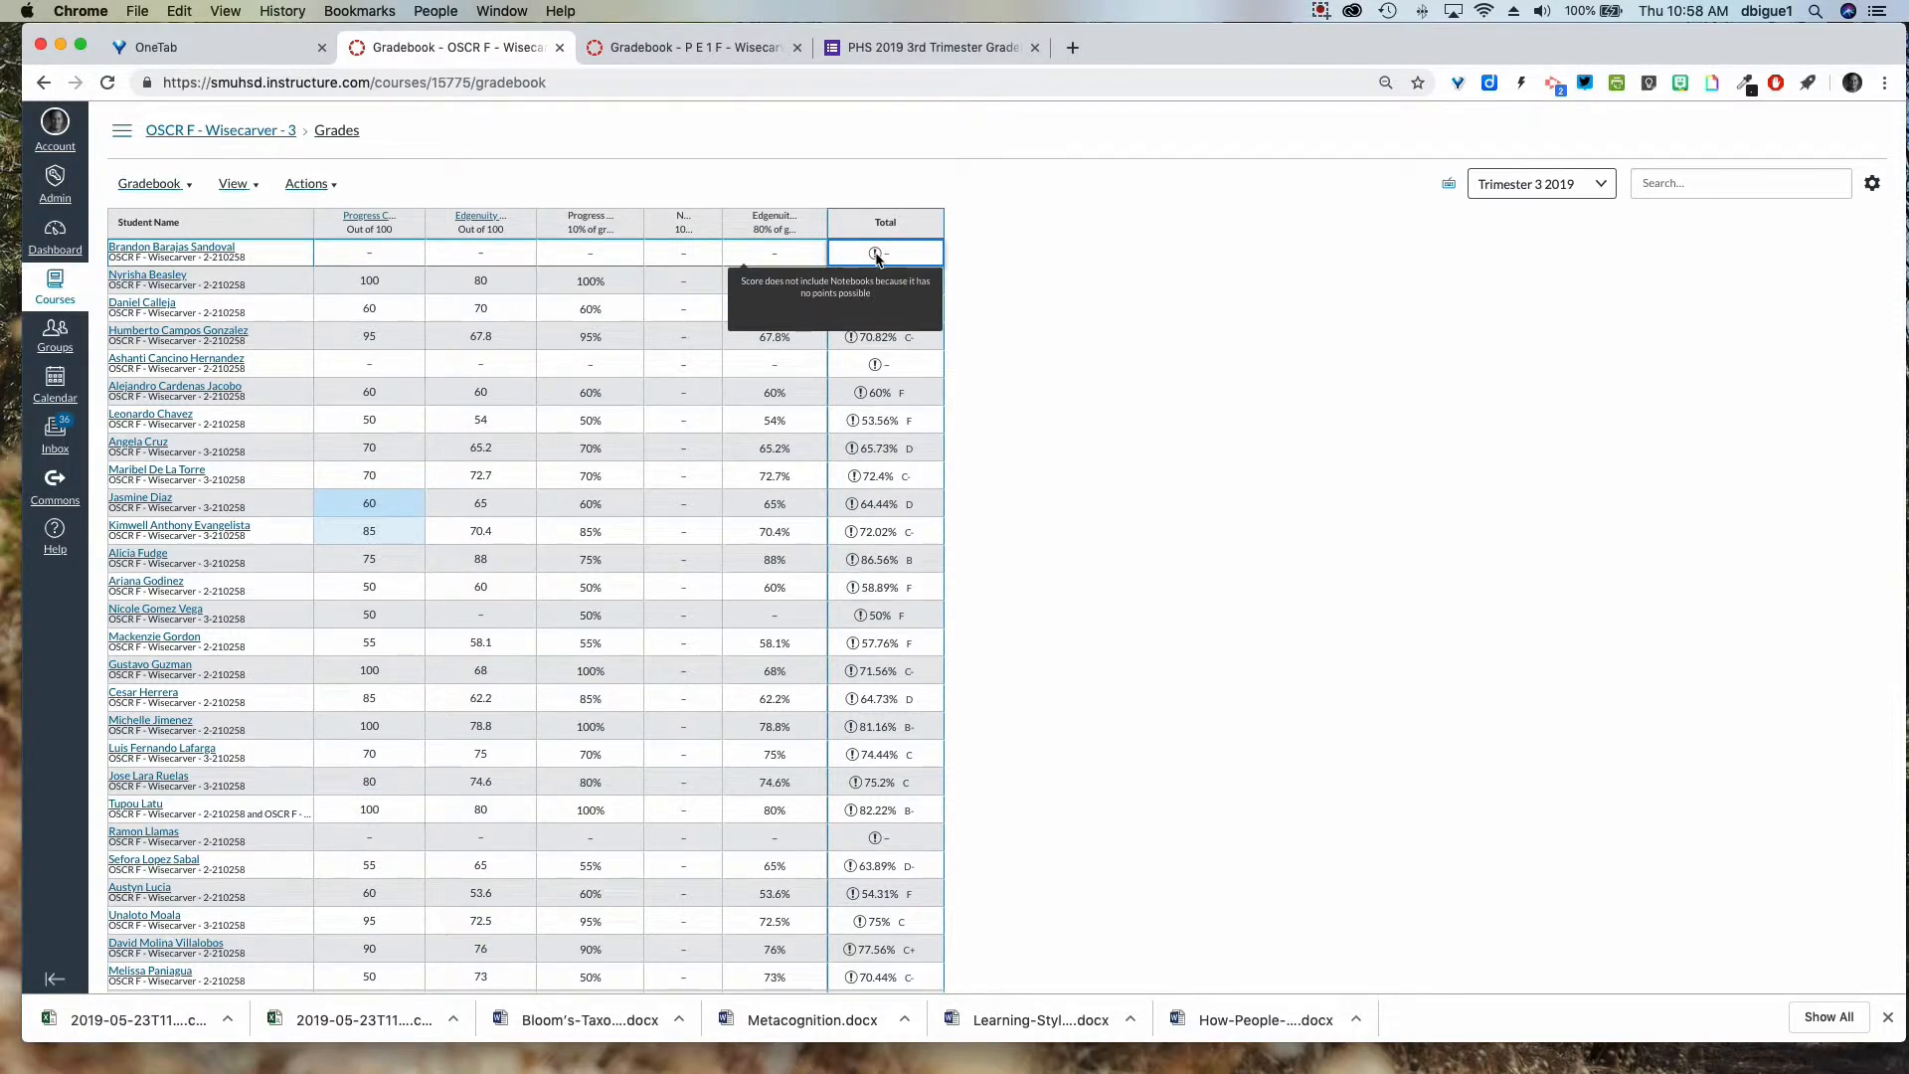
left_click(333, 191)
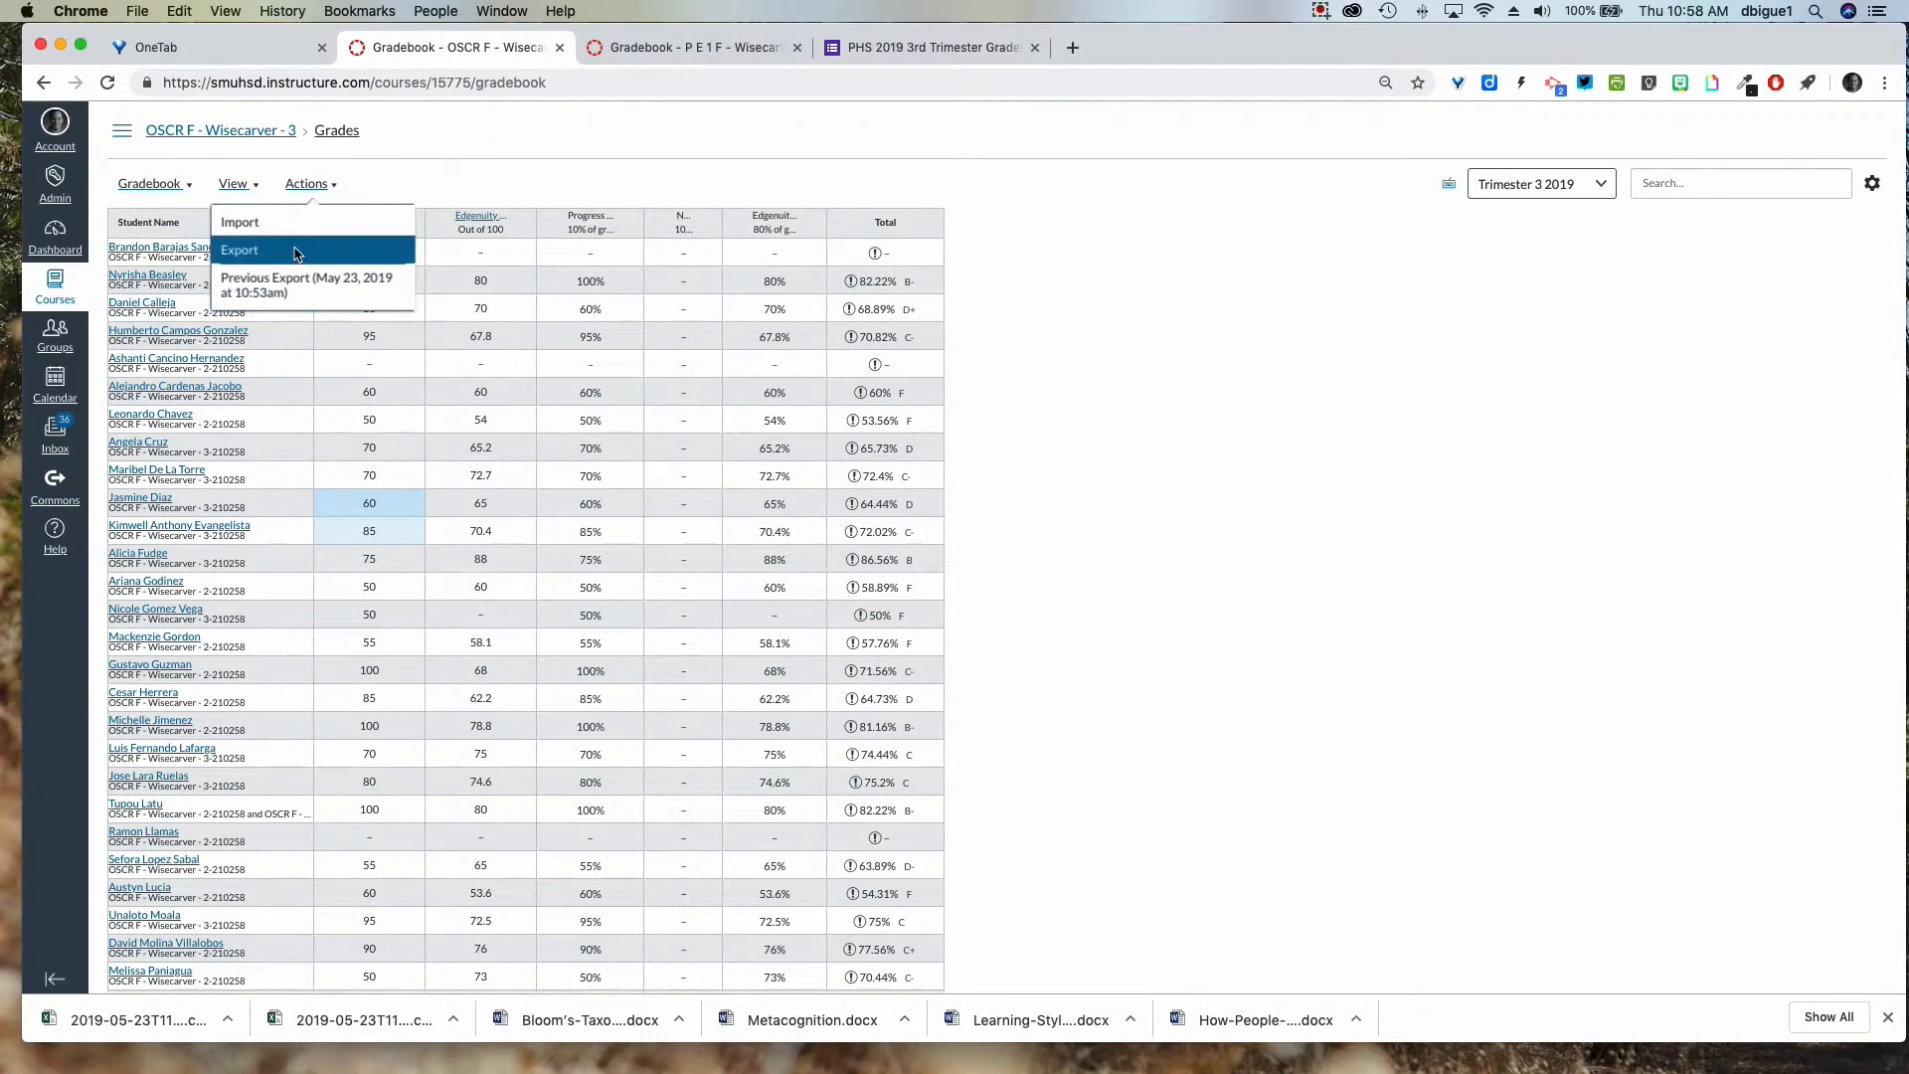
left_click(296, 253)
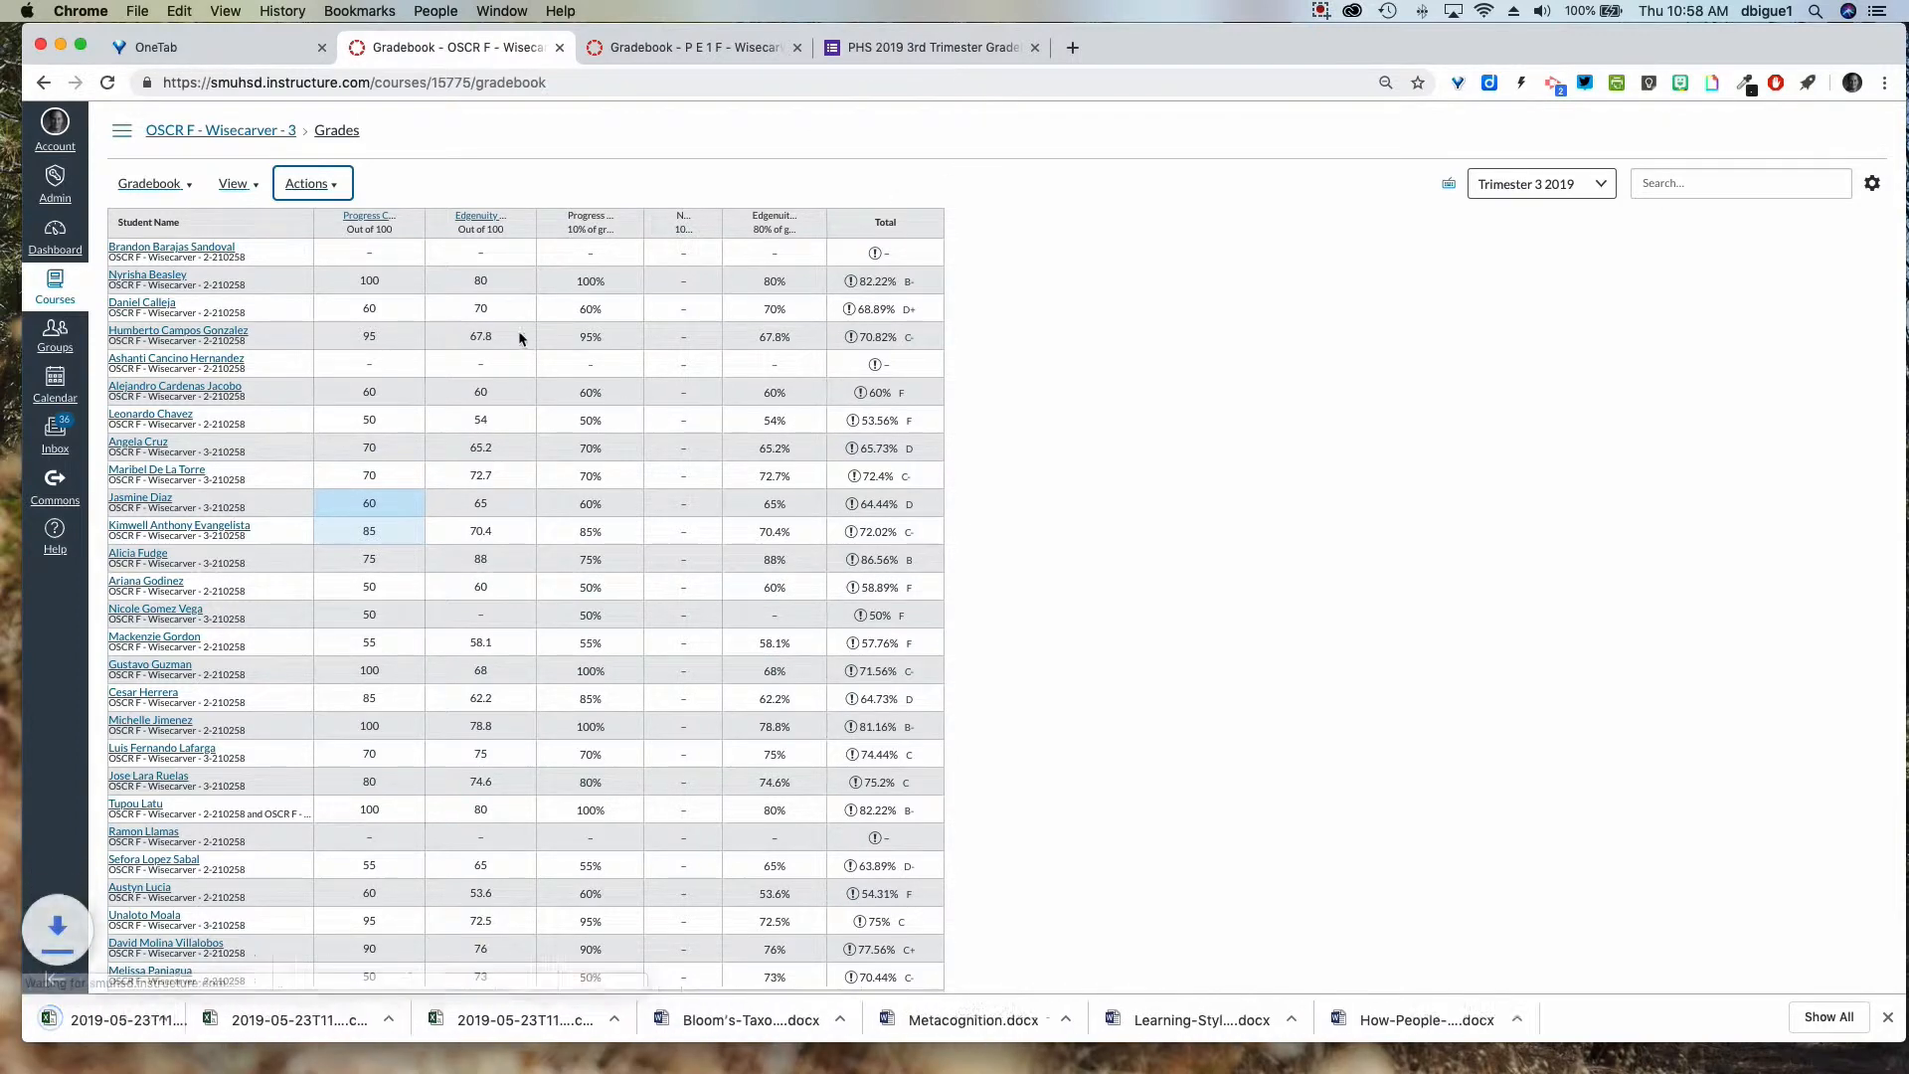
Back in the form, enter the teacher's last name and first name.
left_click(927, 51)
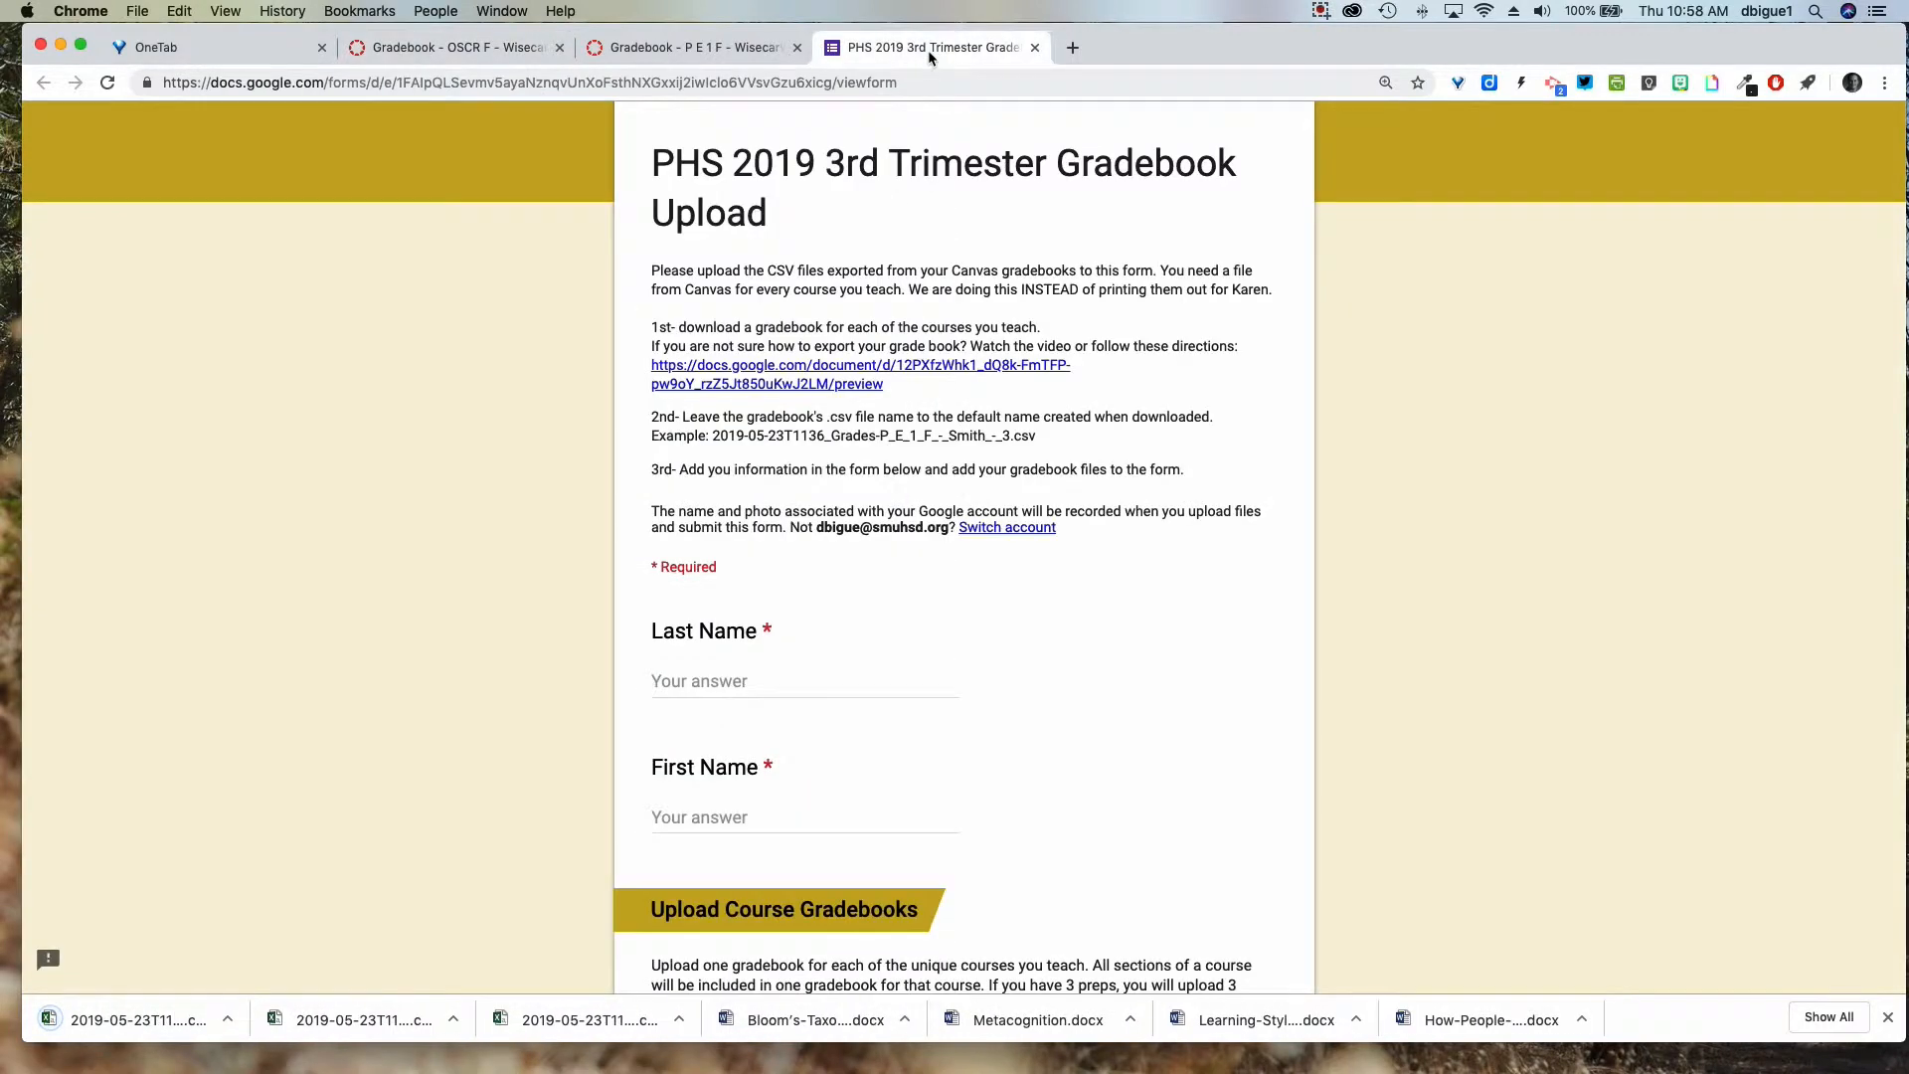
scroll(873, 612, "down", 3)
left_click(712, 498)
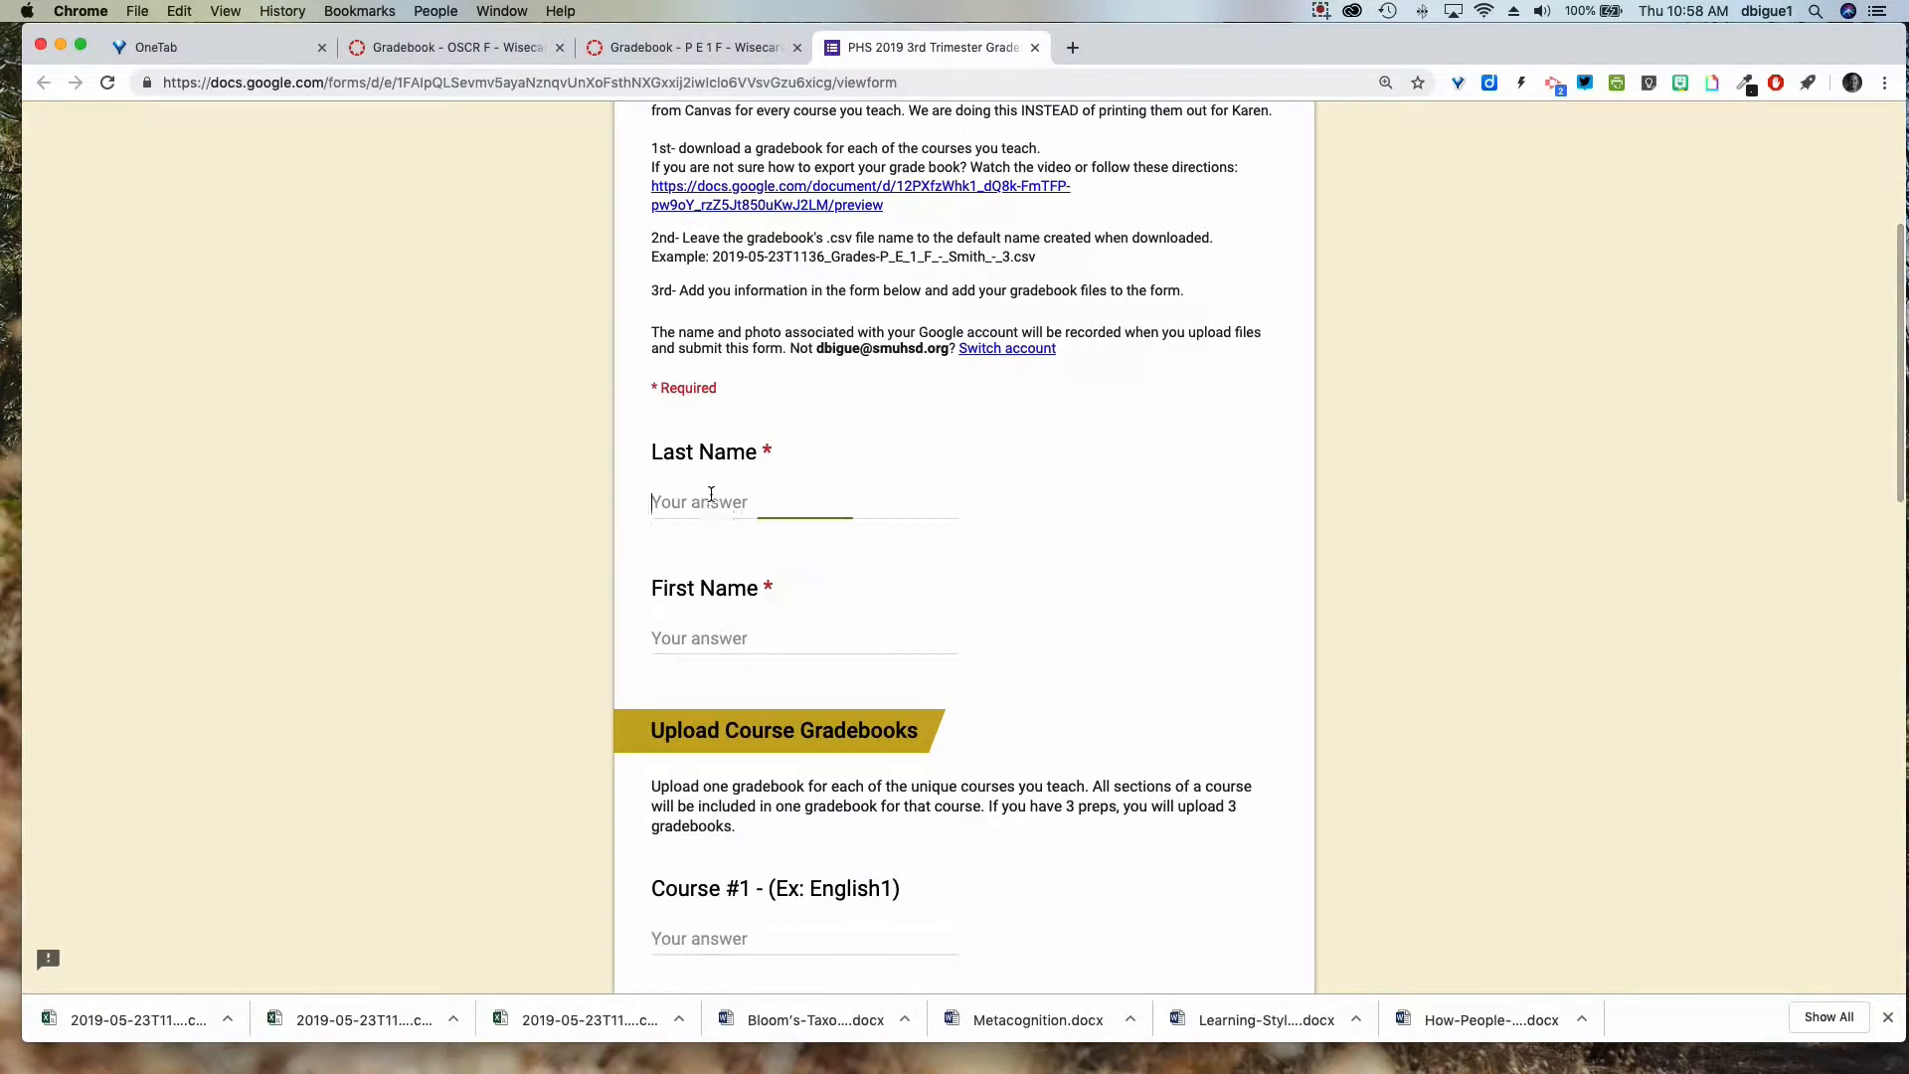
key("Tab")
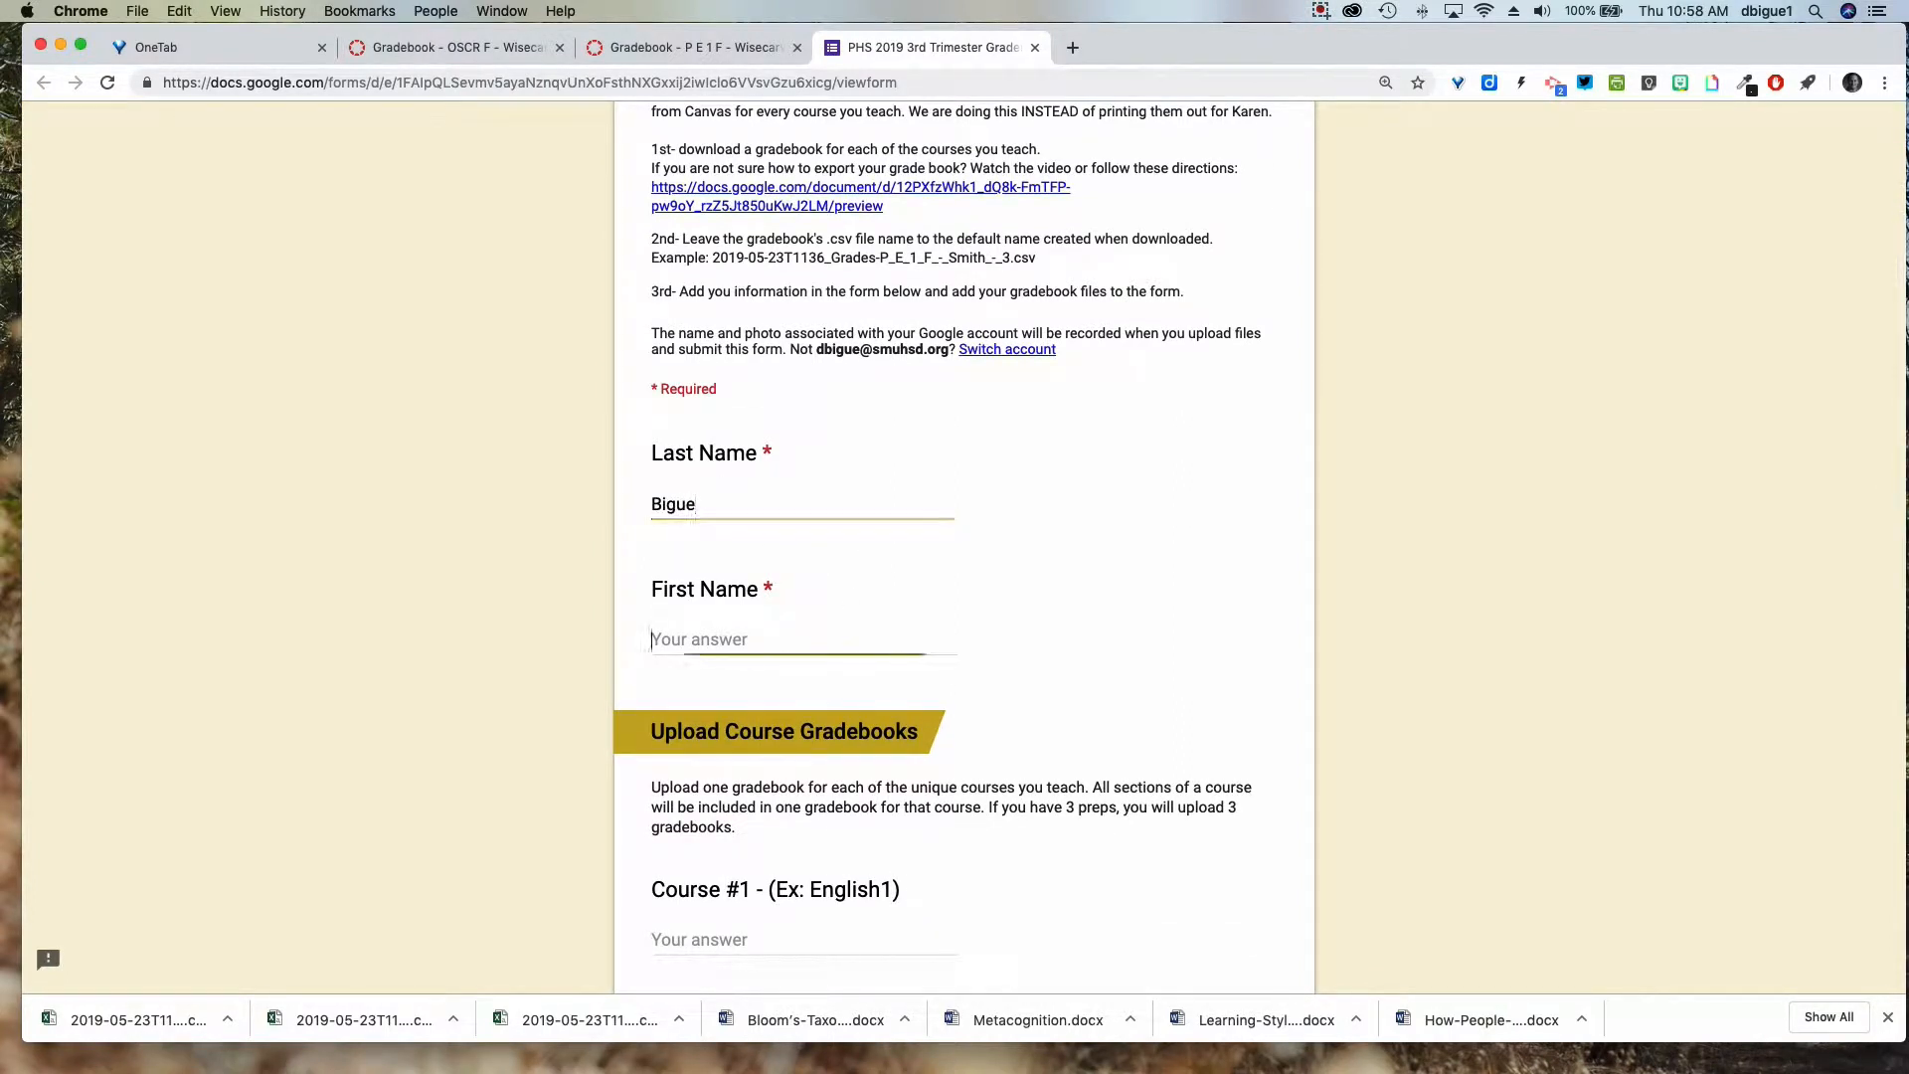
Enter PE 1-2 as Course #1 and start attaching its gradebook file.
scroll(716, 481, "down", 5)
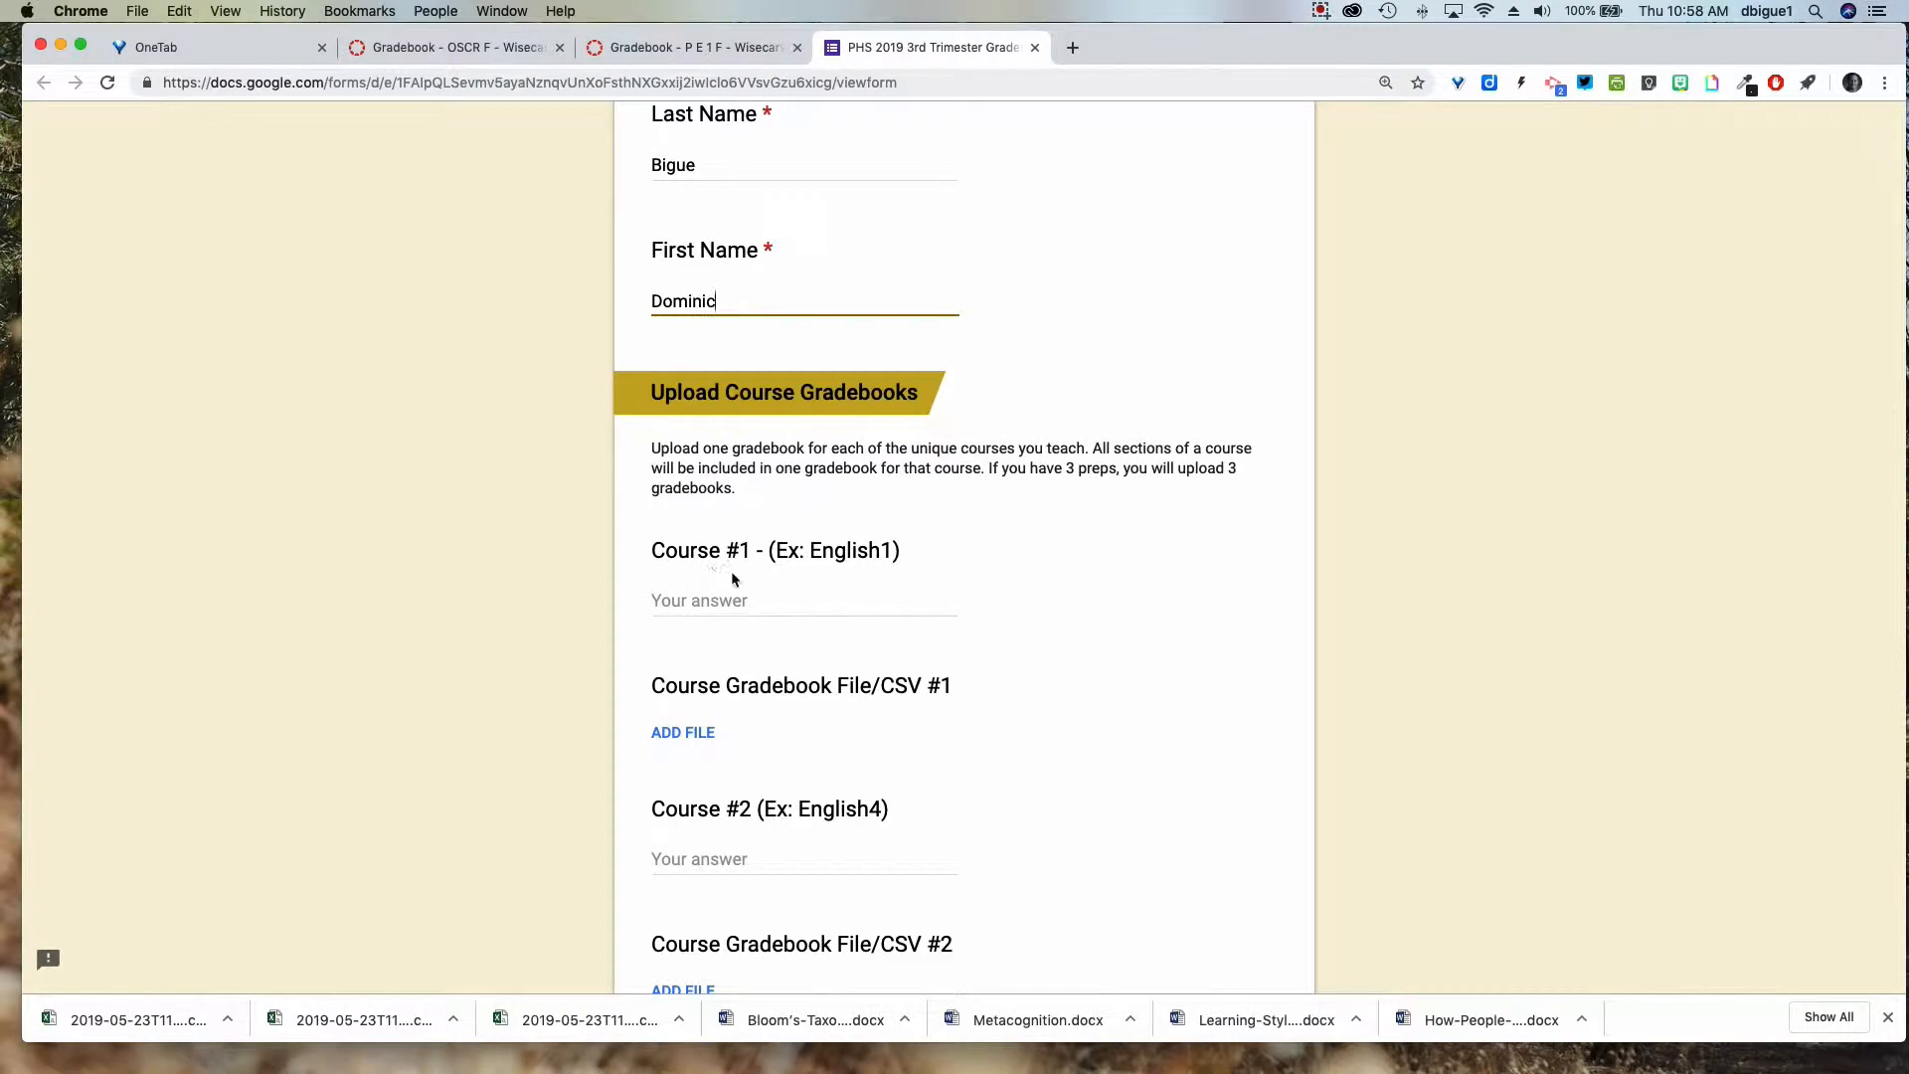
left_click(686, 603)
type("PE")
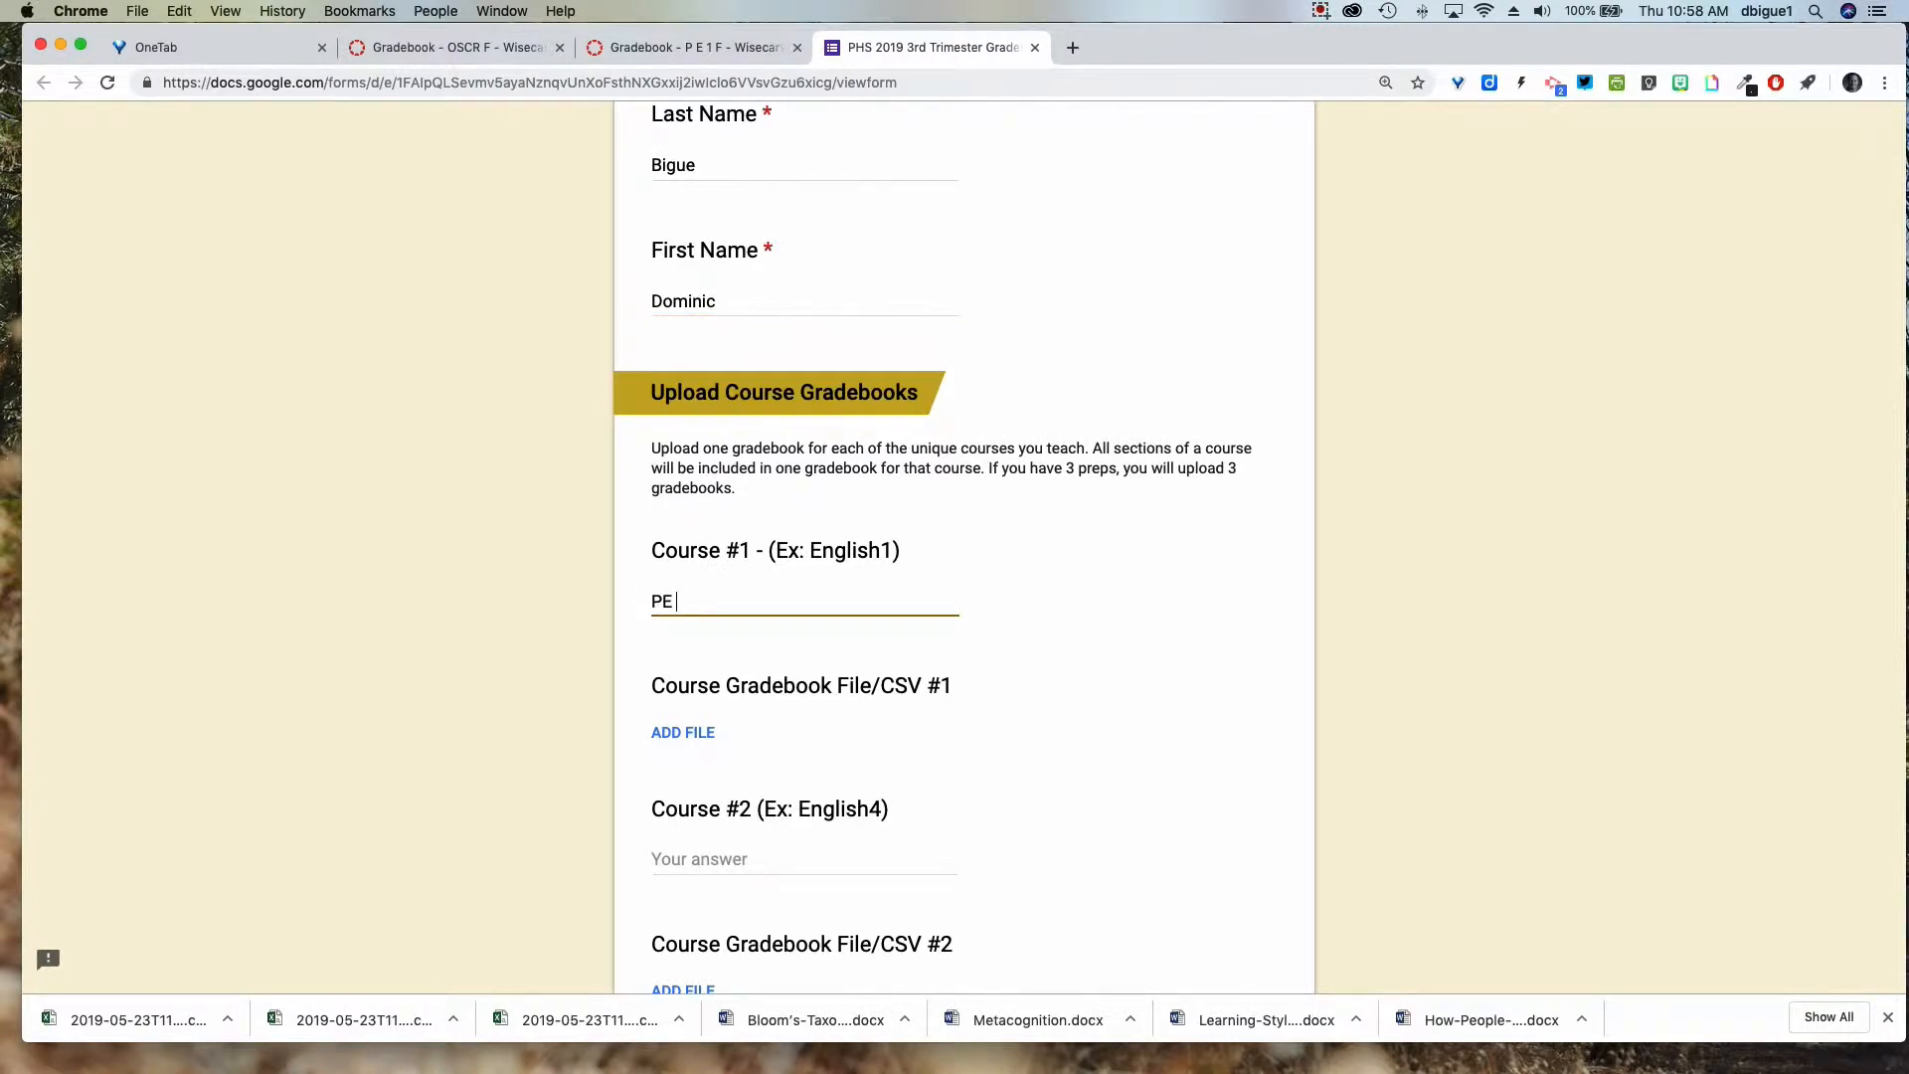
type(" 1-2")
scroll(736, 691, "down", 1)
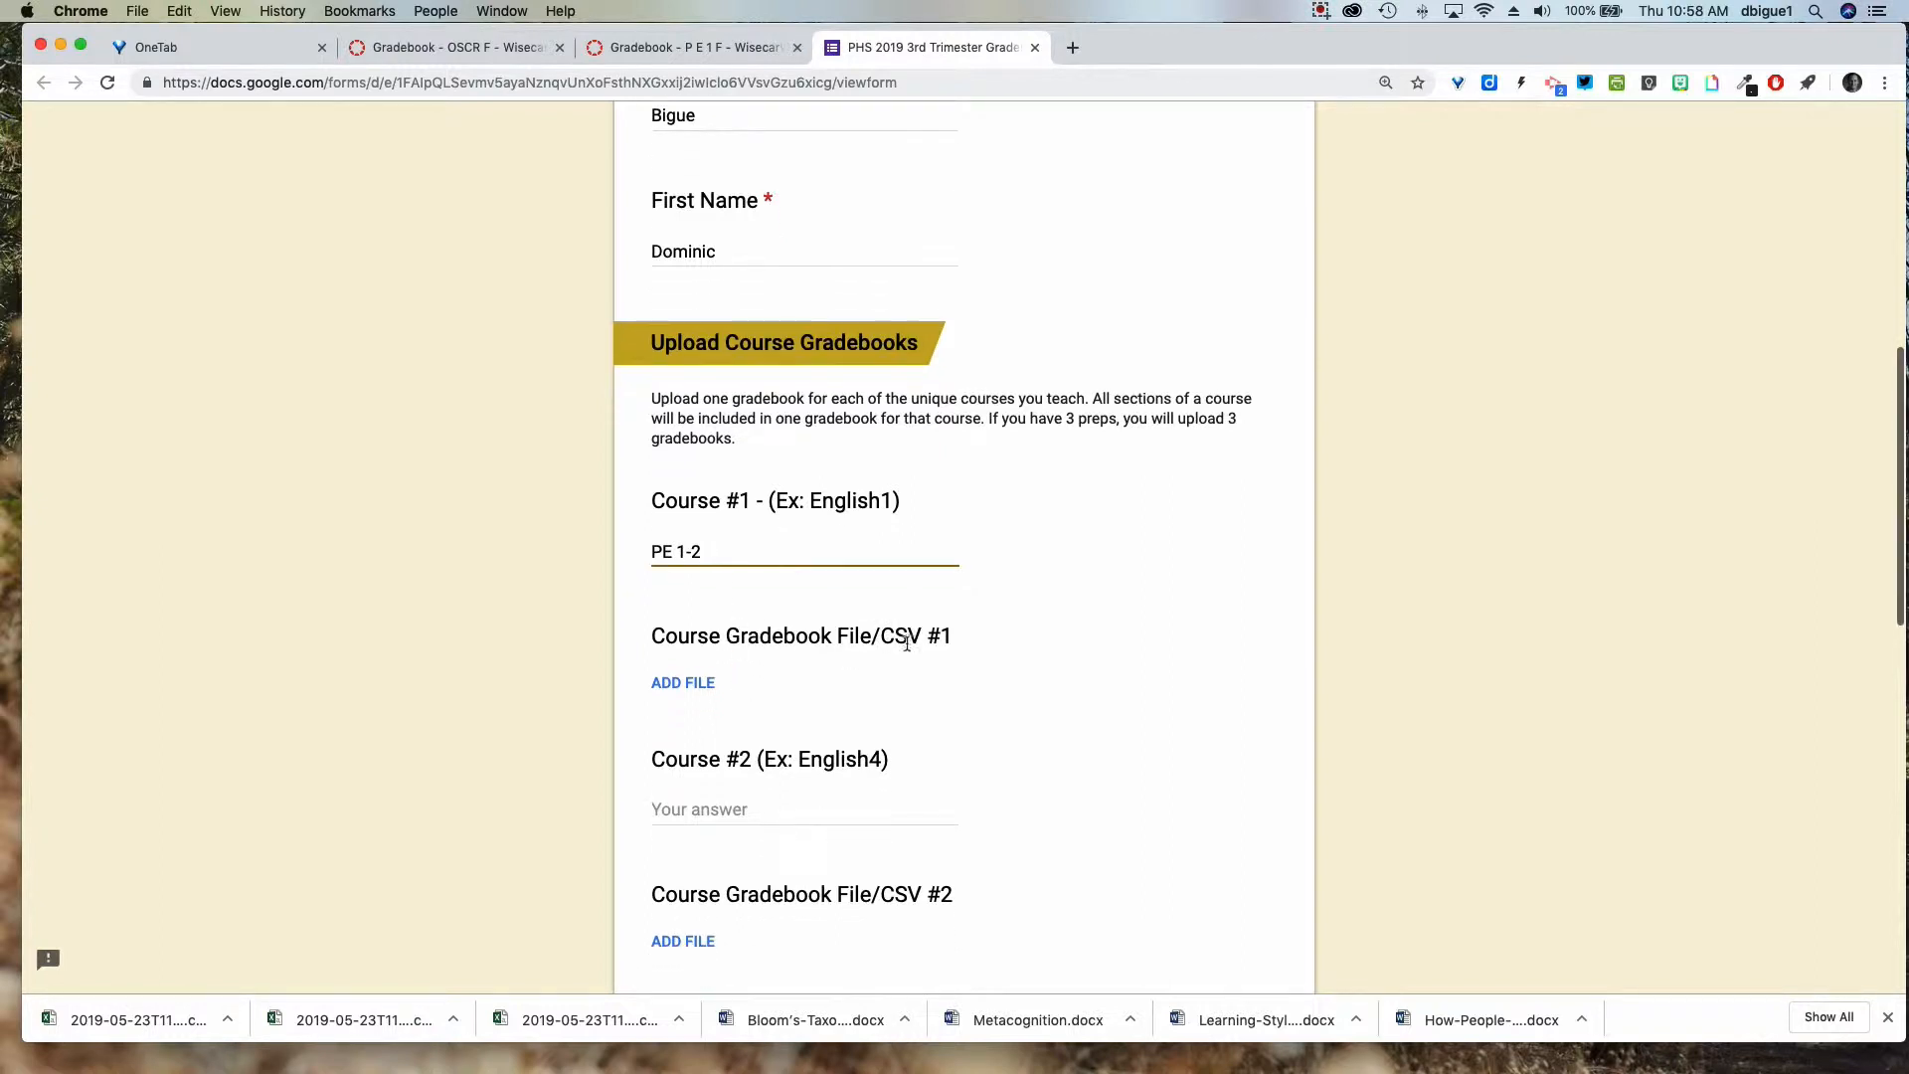
left_click(696, 683)
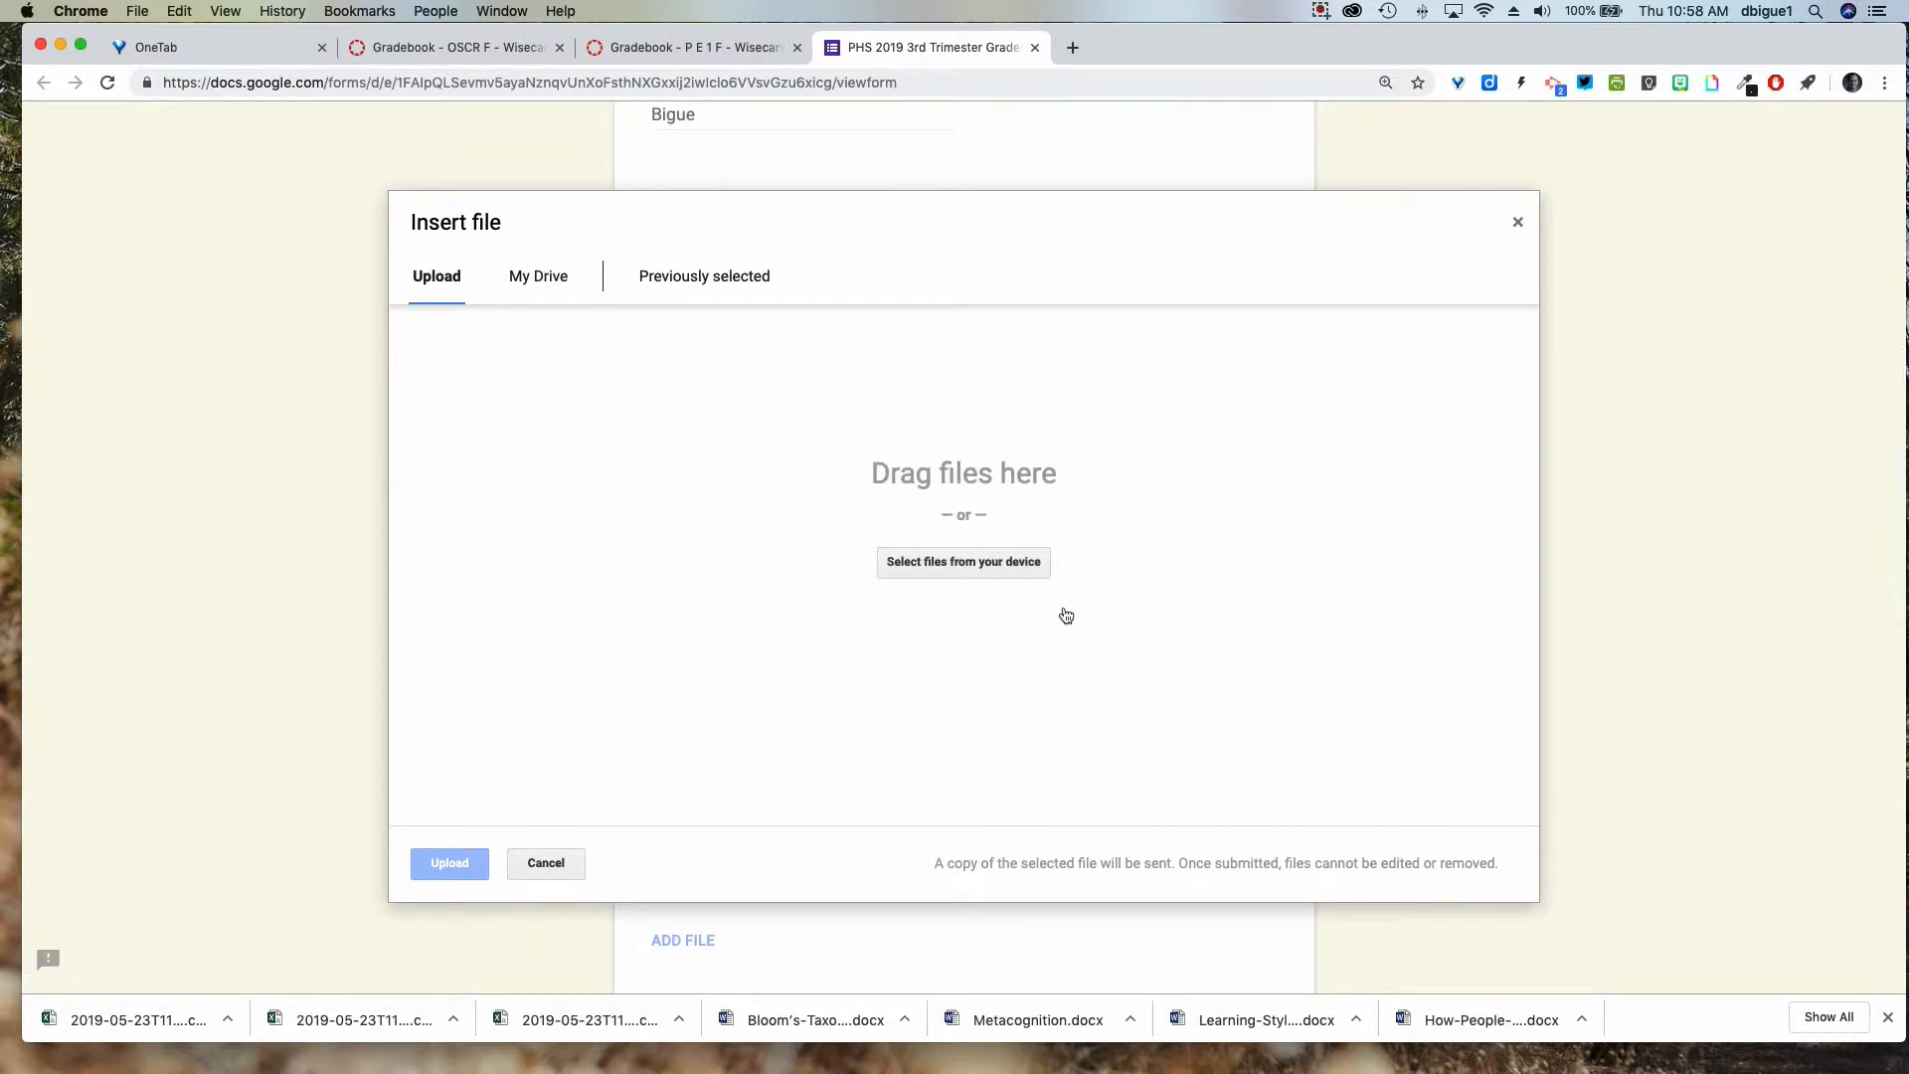
Upload the P_E_1_F gradebook CSV from Downloads as Course Gradebook File #1.
left_click(959, 562)
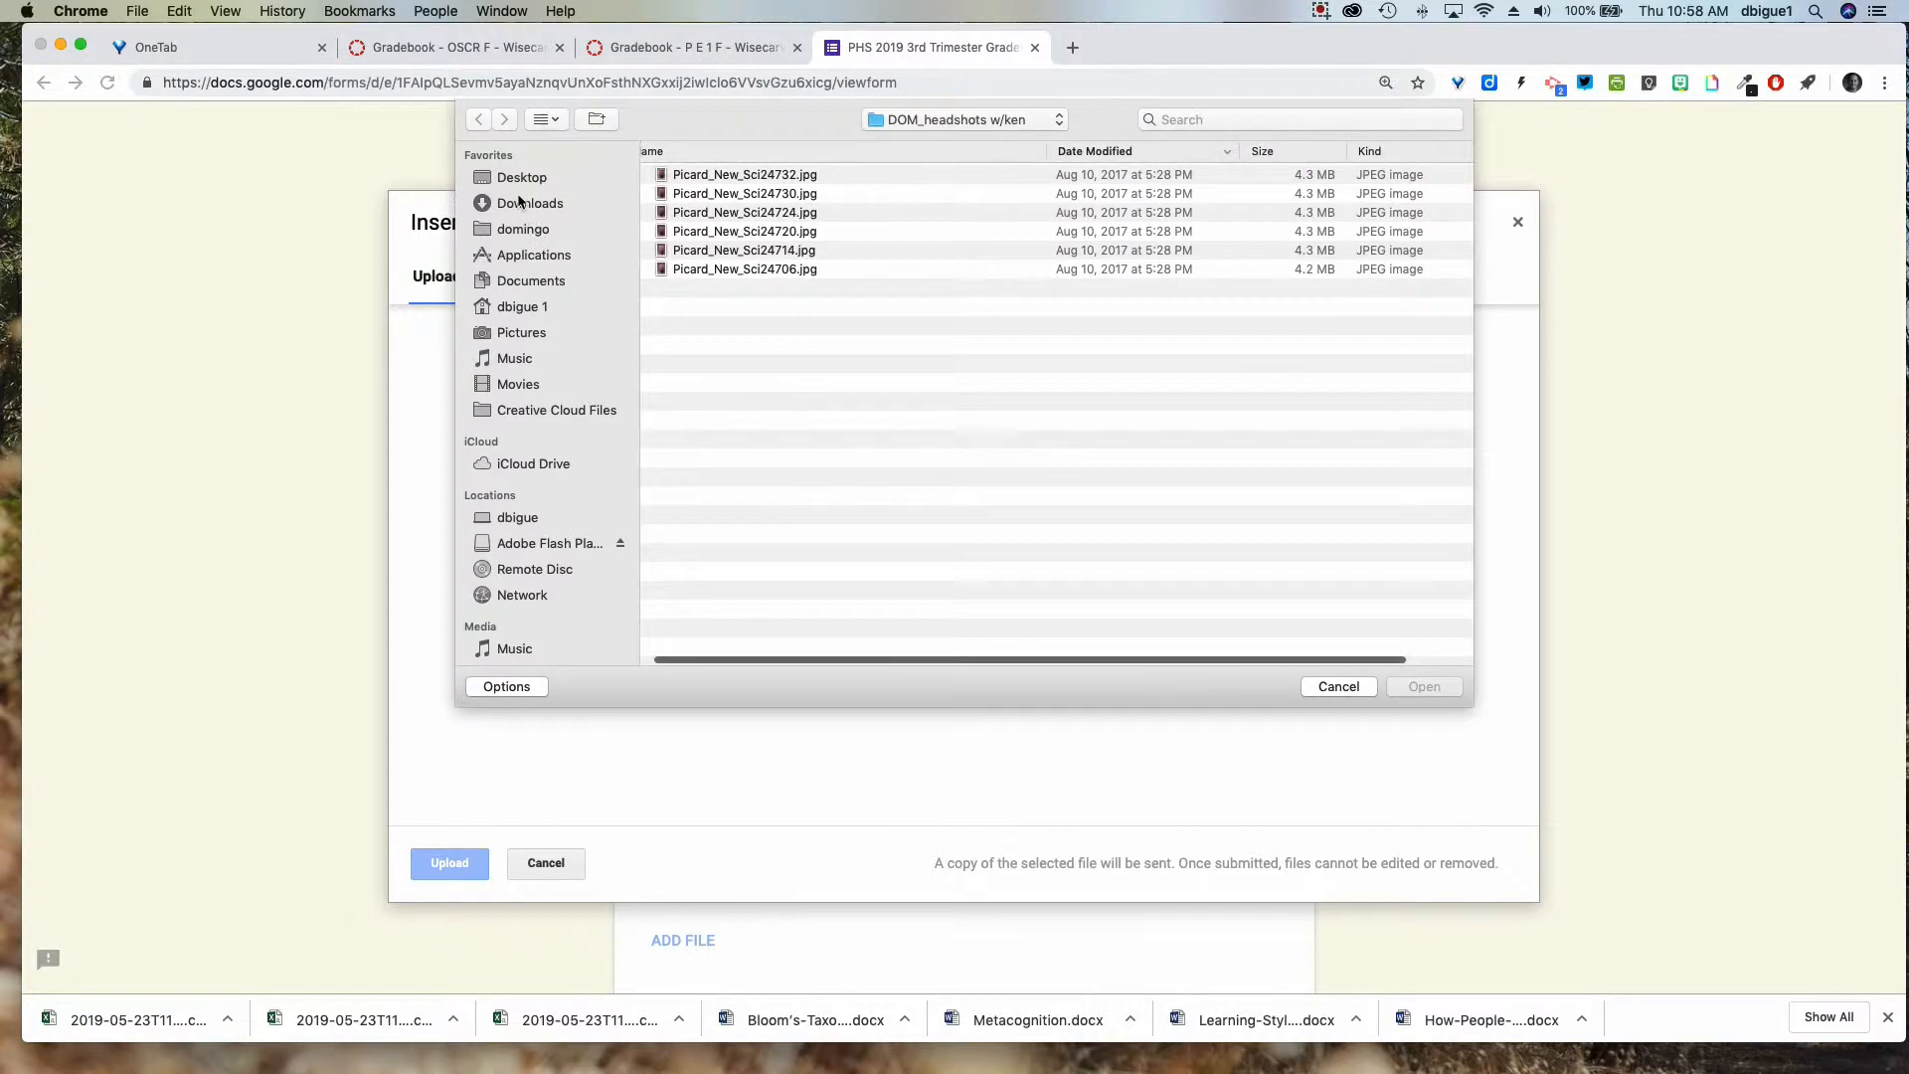
left_click(519, 203)
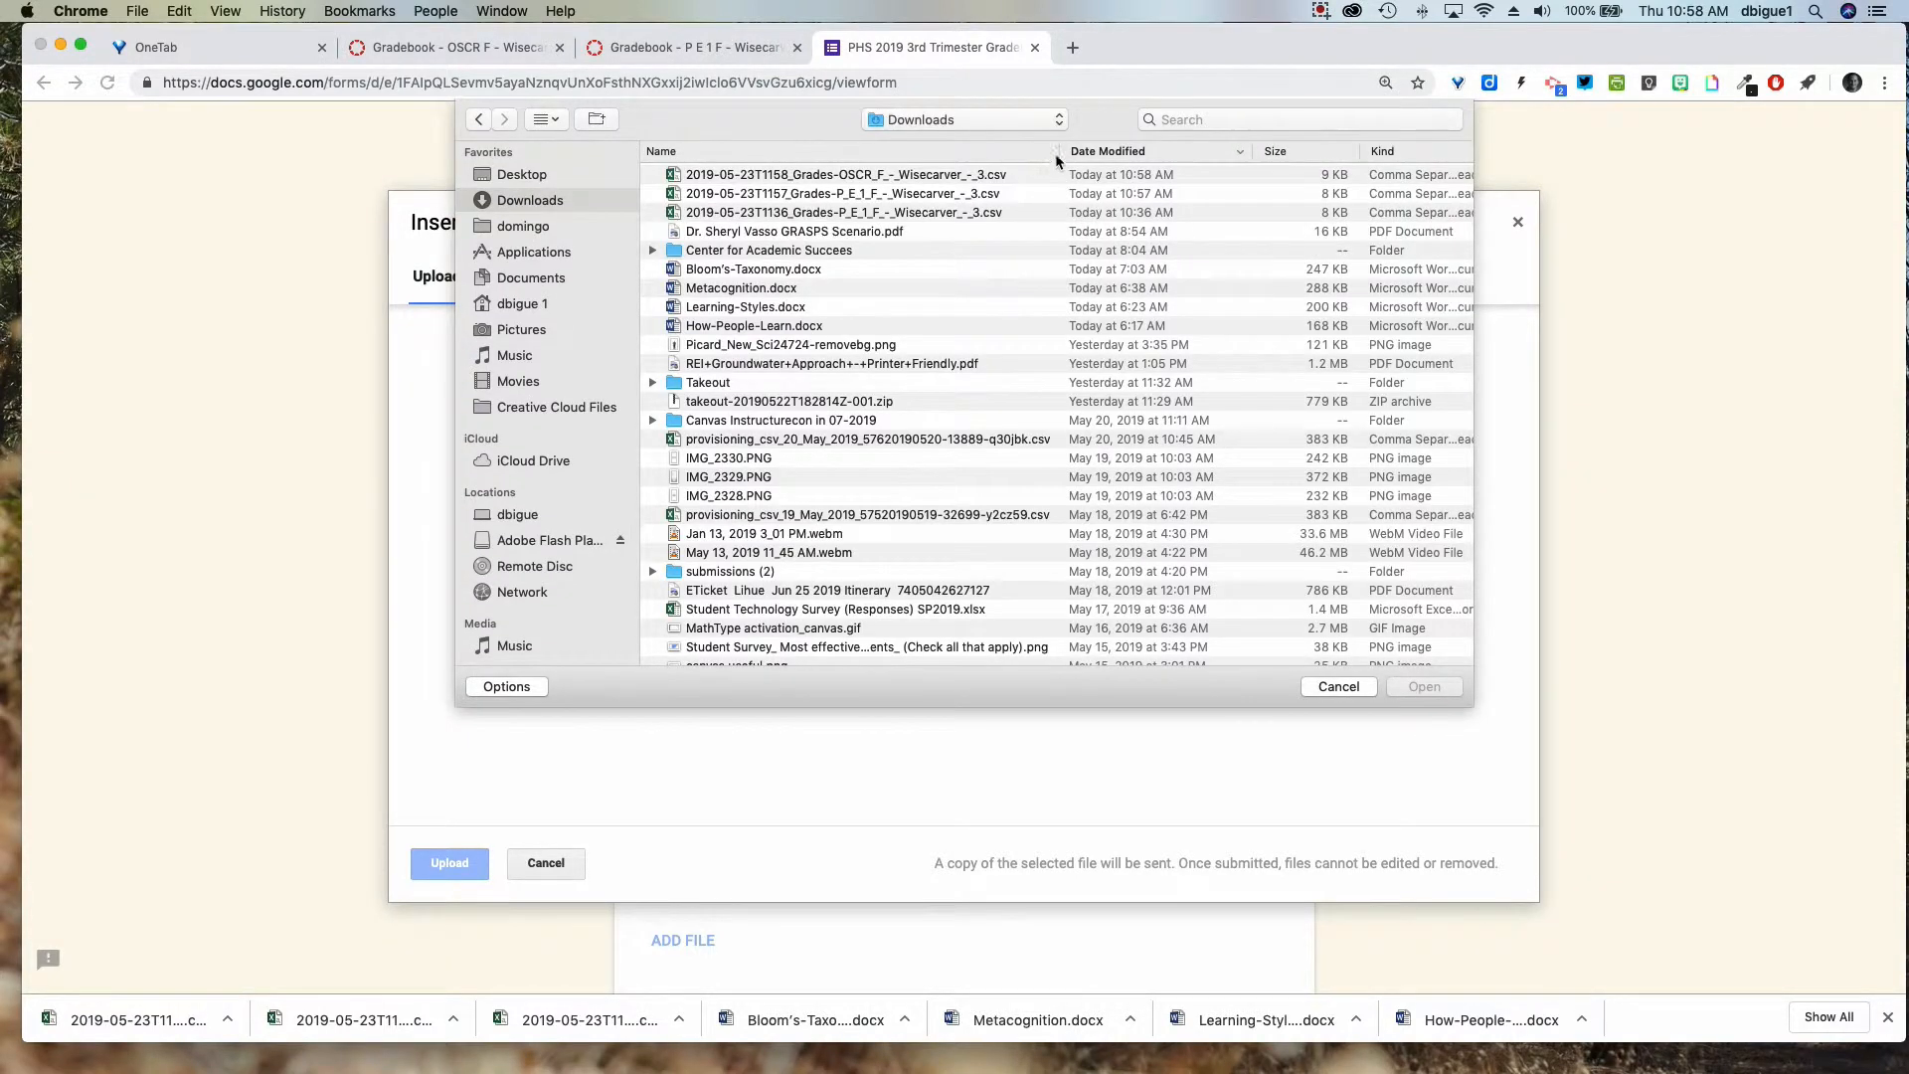
left_click_drag(1057, 160, 1098, 152)
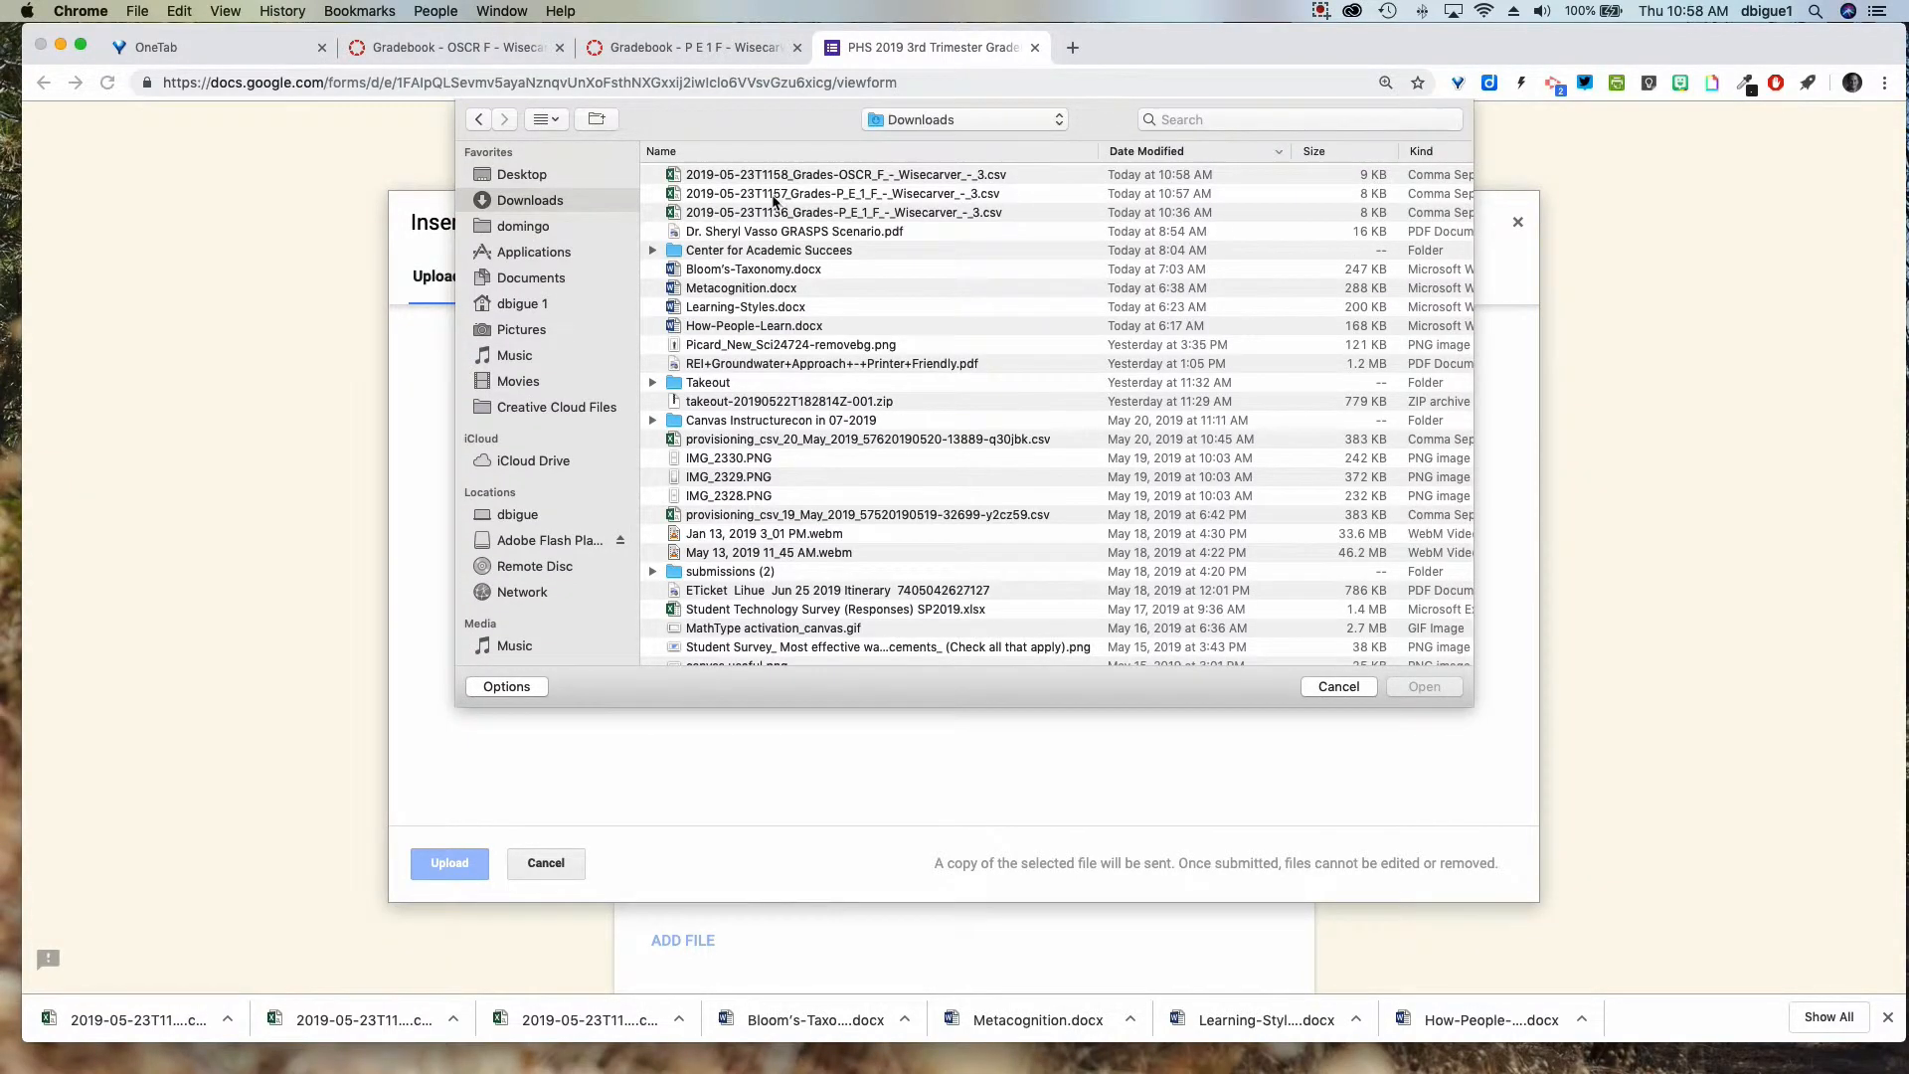
left_click(869, 198)
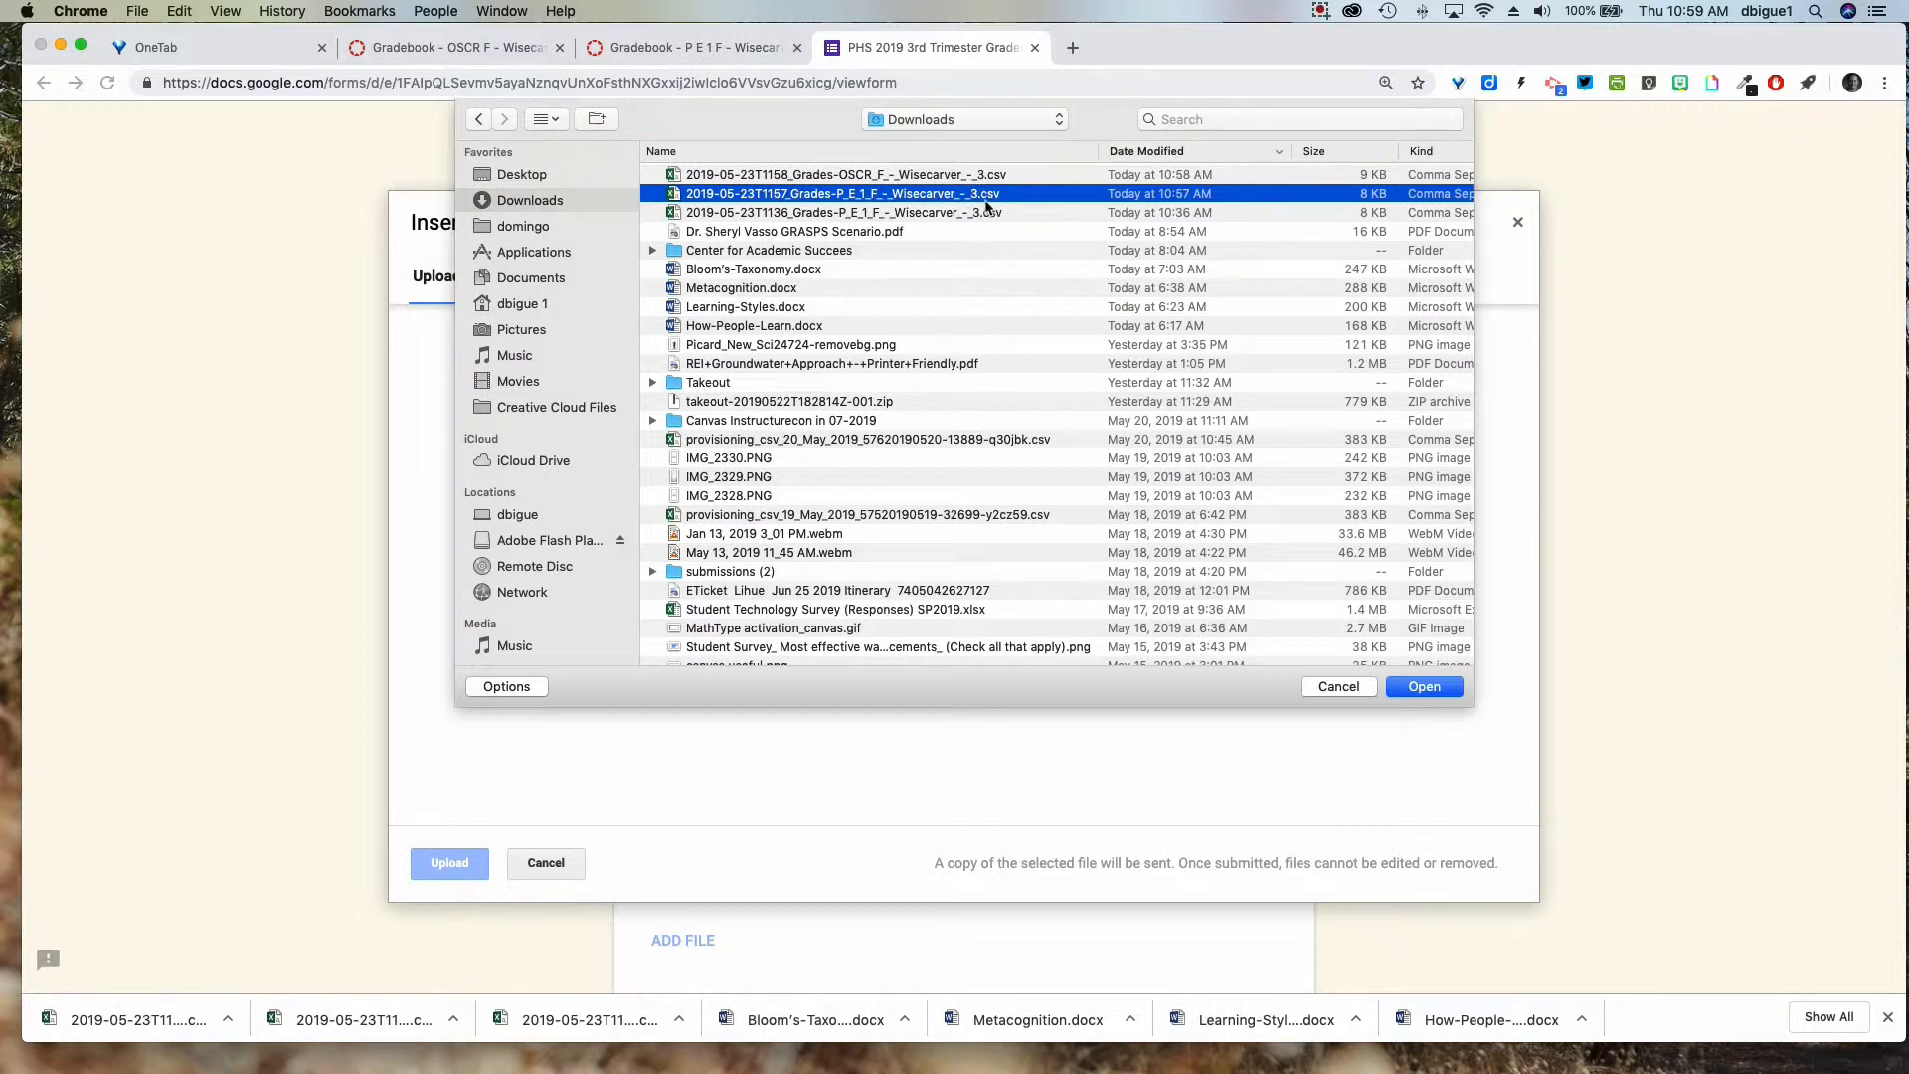
scroll(990, 201, "down", 1)
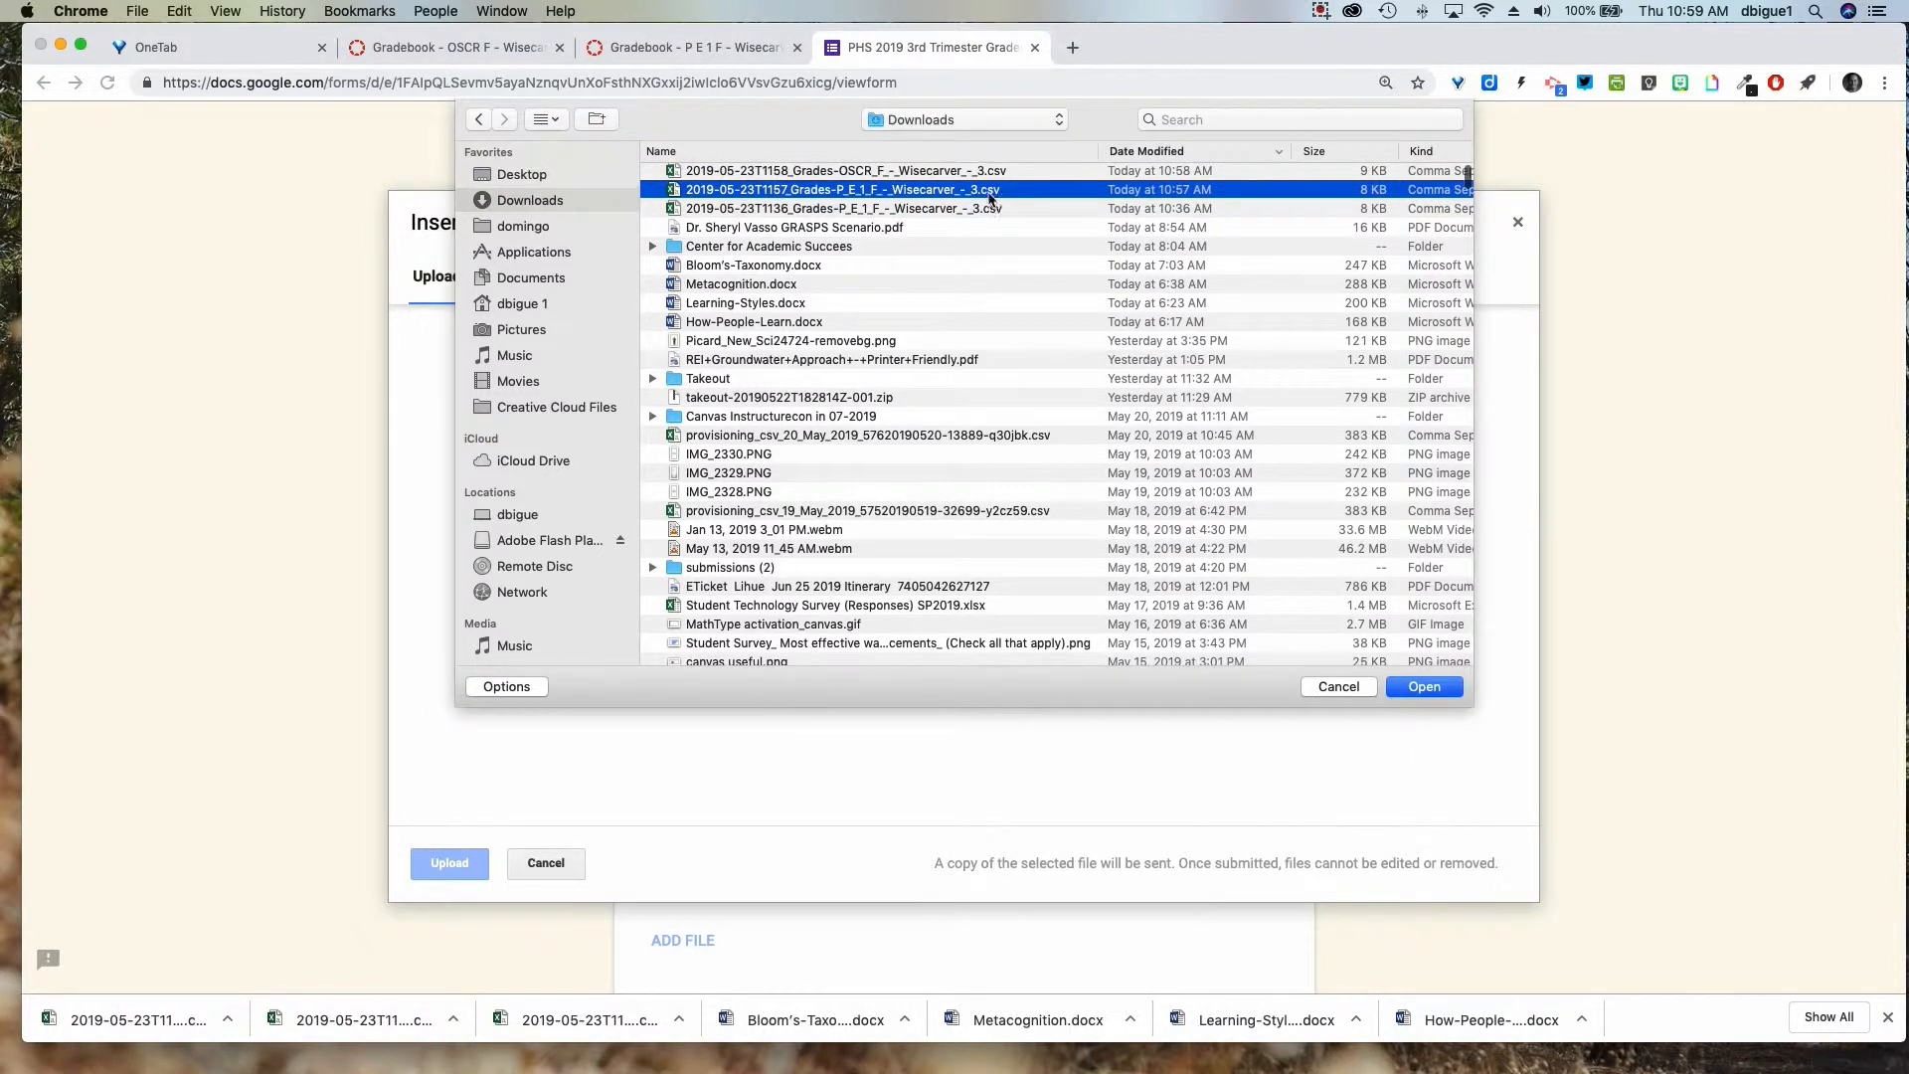
left_click(1437, 690)
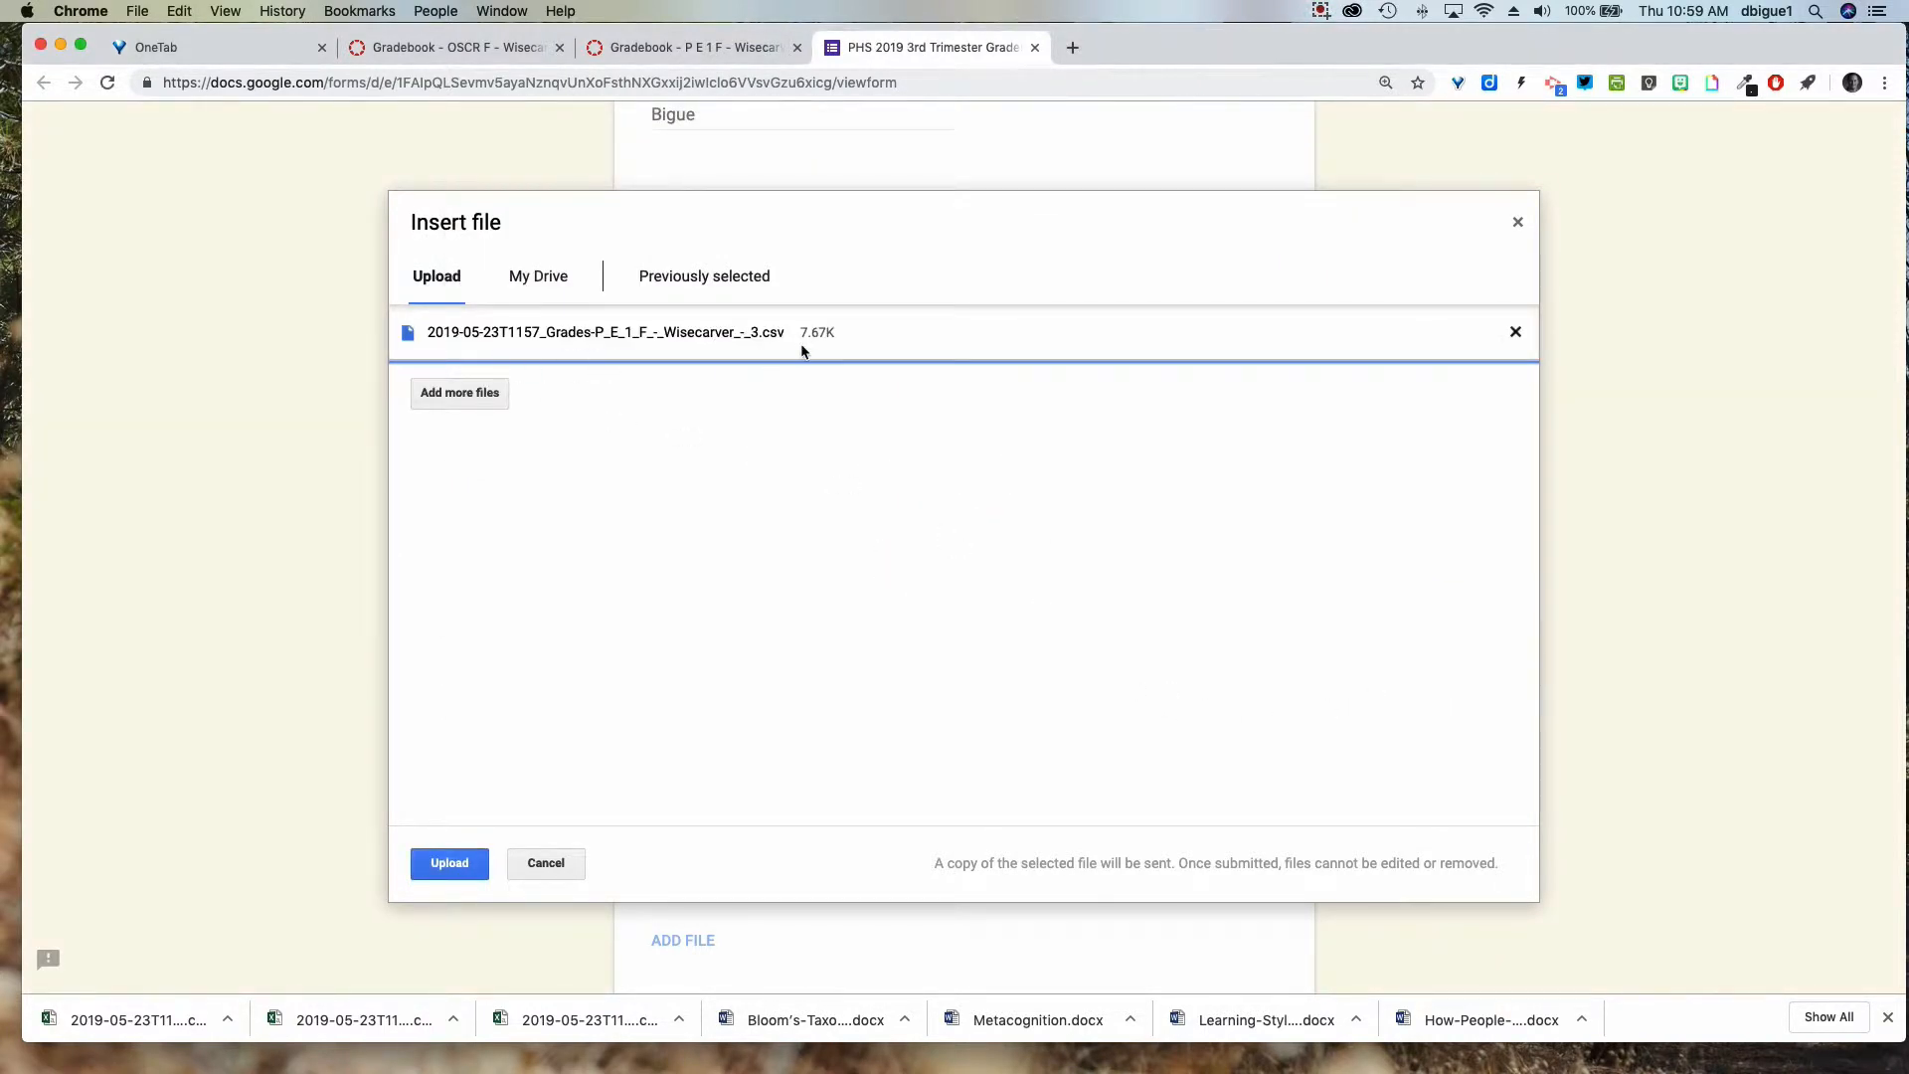
left_click(461, 865)
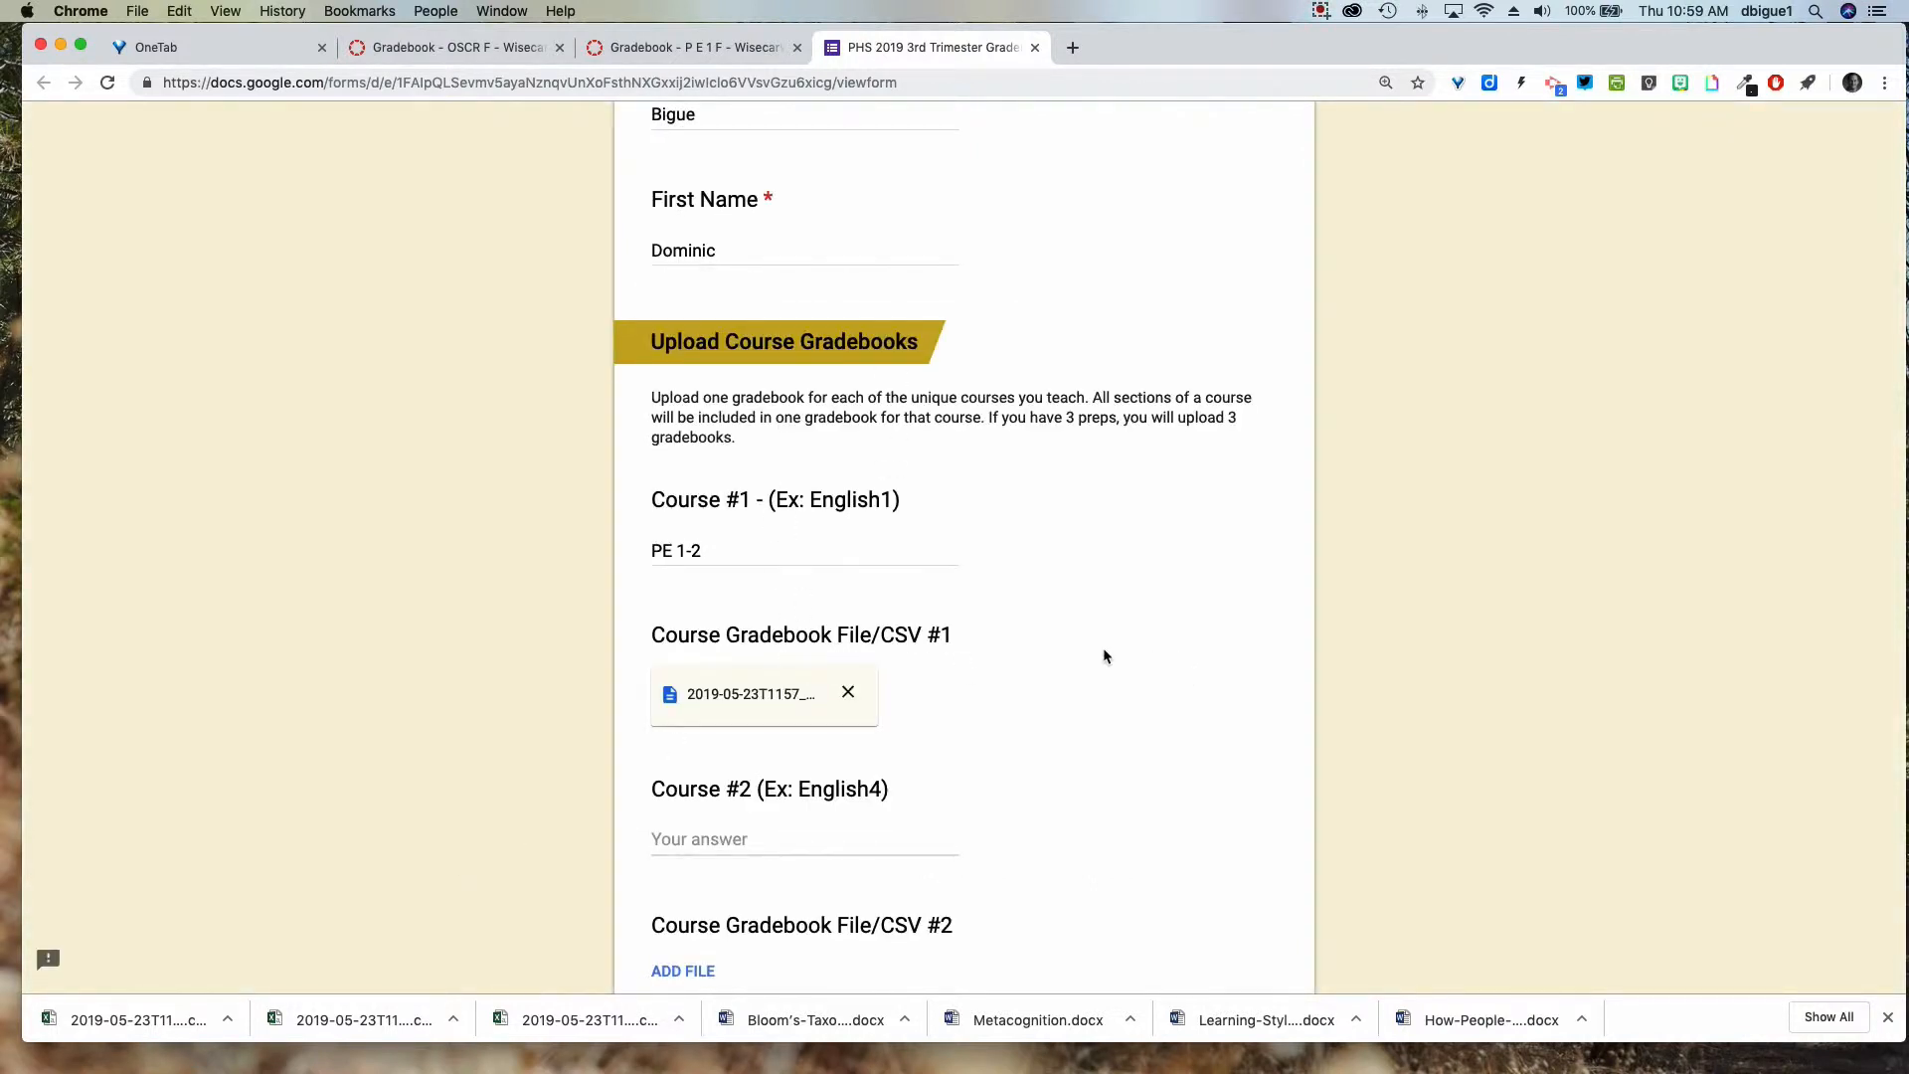
scroll(1101, 647, "down", 3)
Enter OSCR as Course #2 and upload the OSCR gradebook CSV as File #2.
left_click(707, 624)
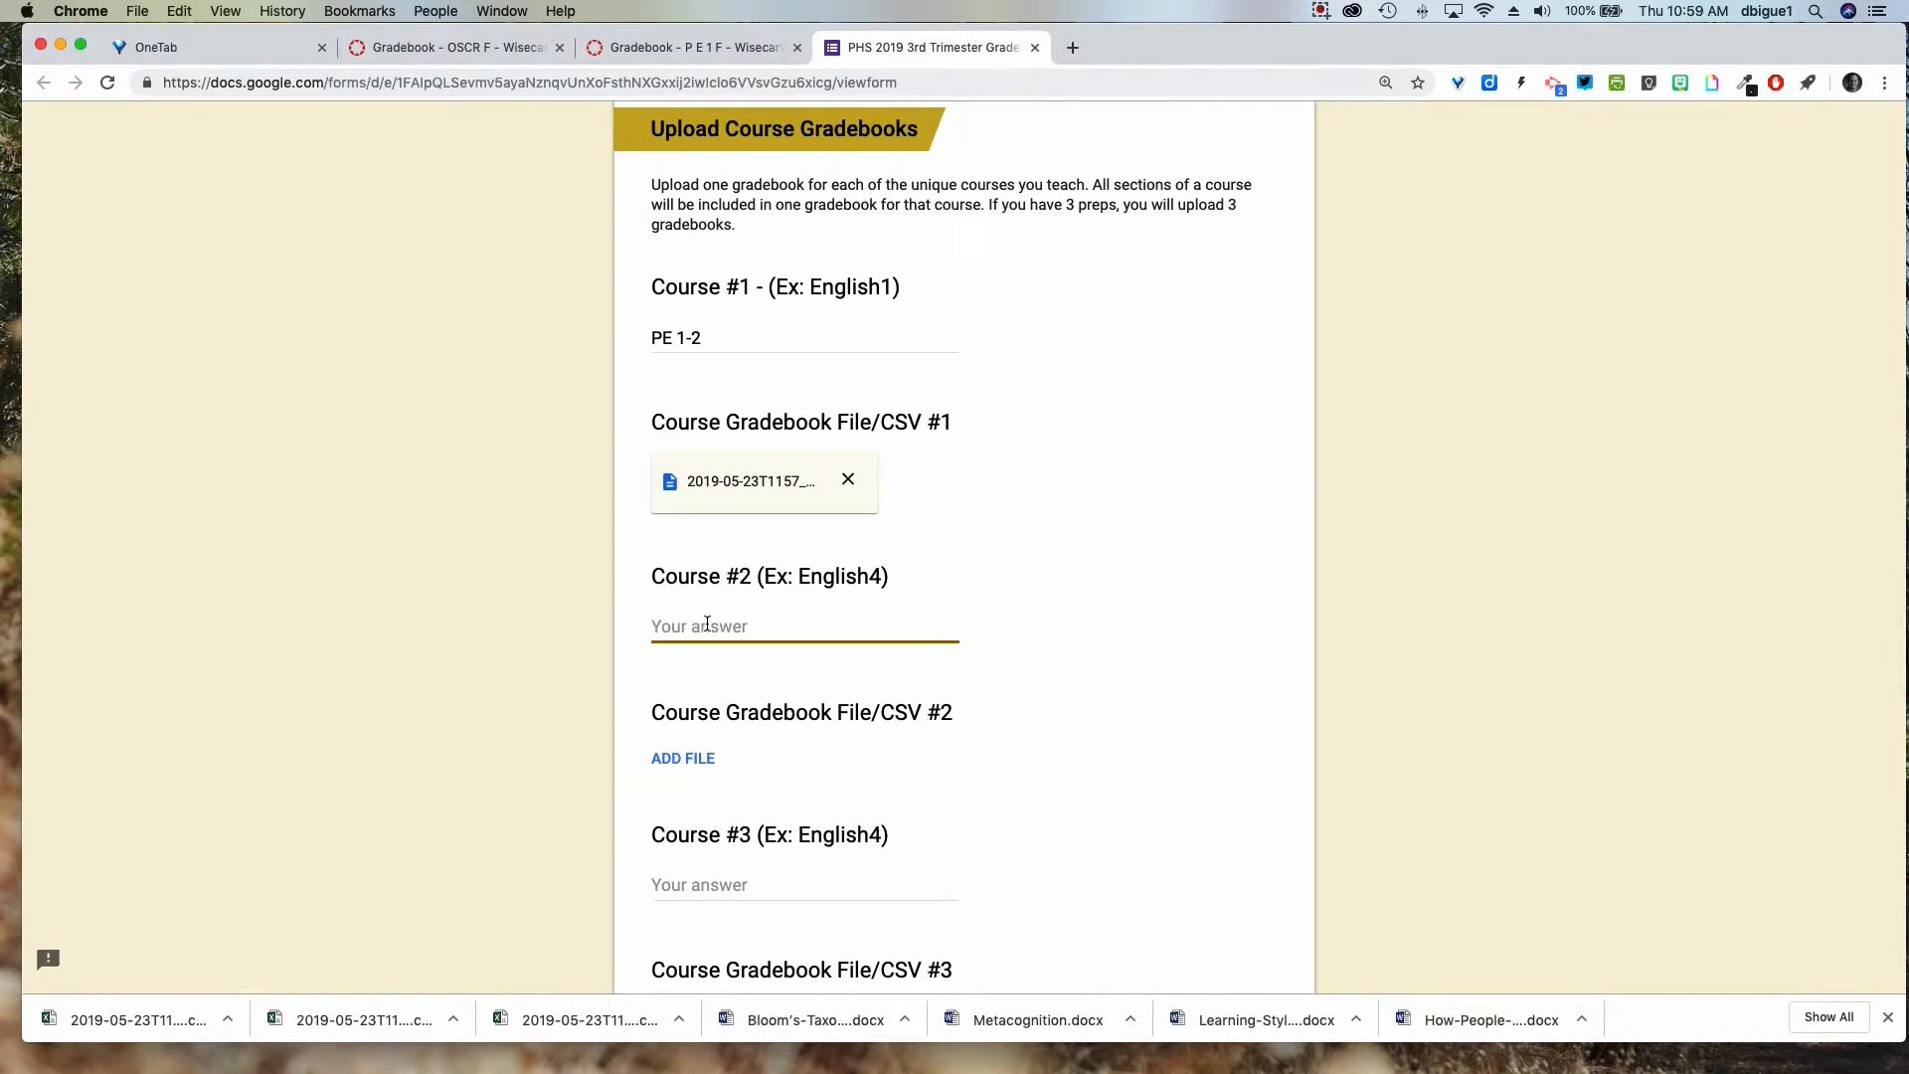
type("OSCR")
left_click(679, 759)
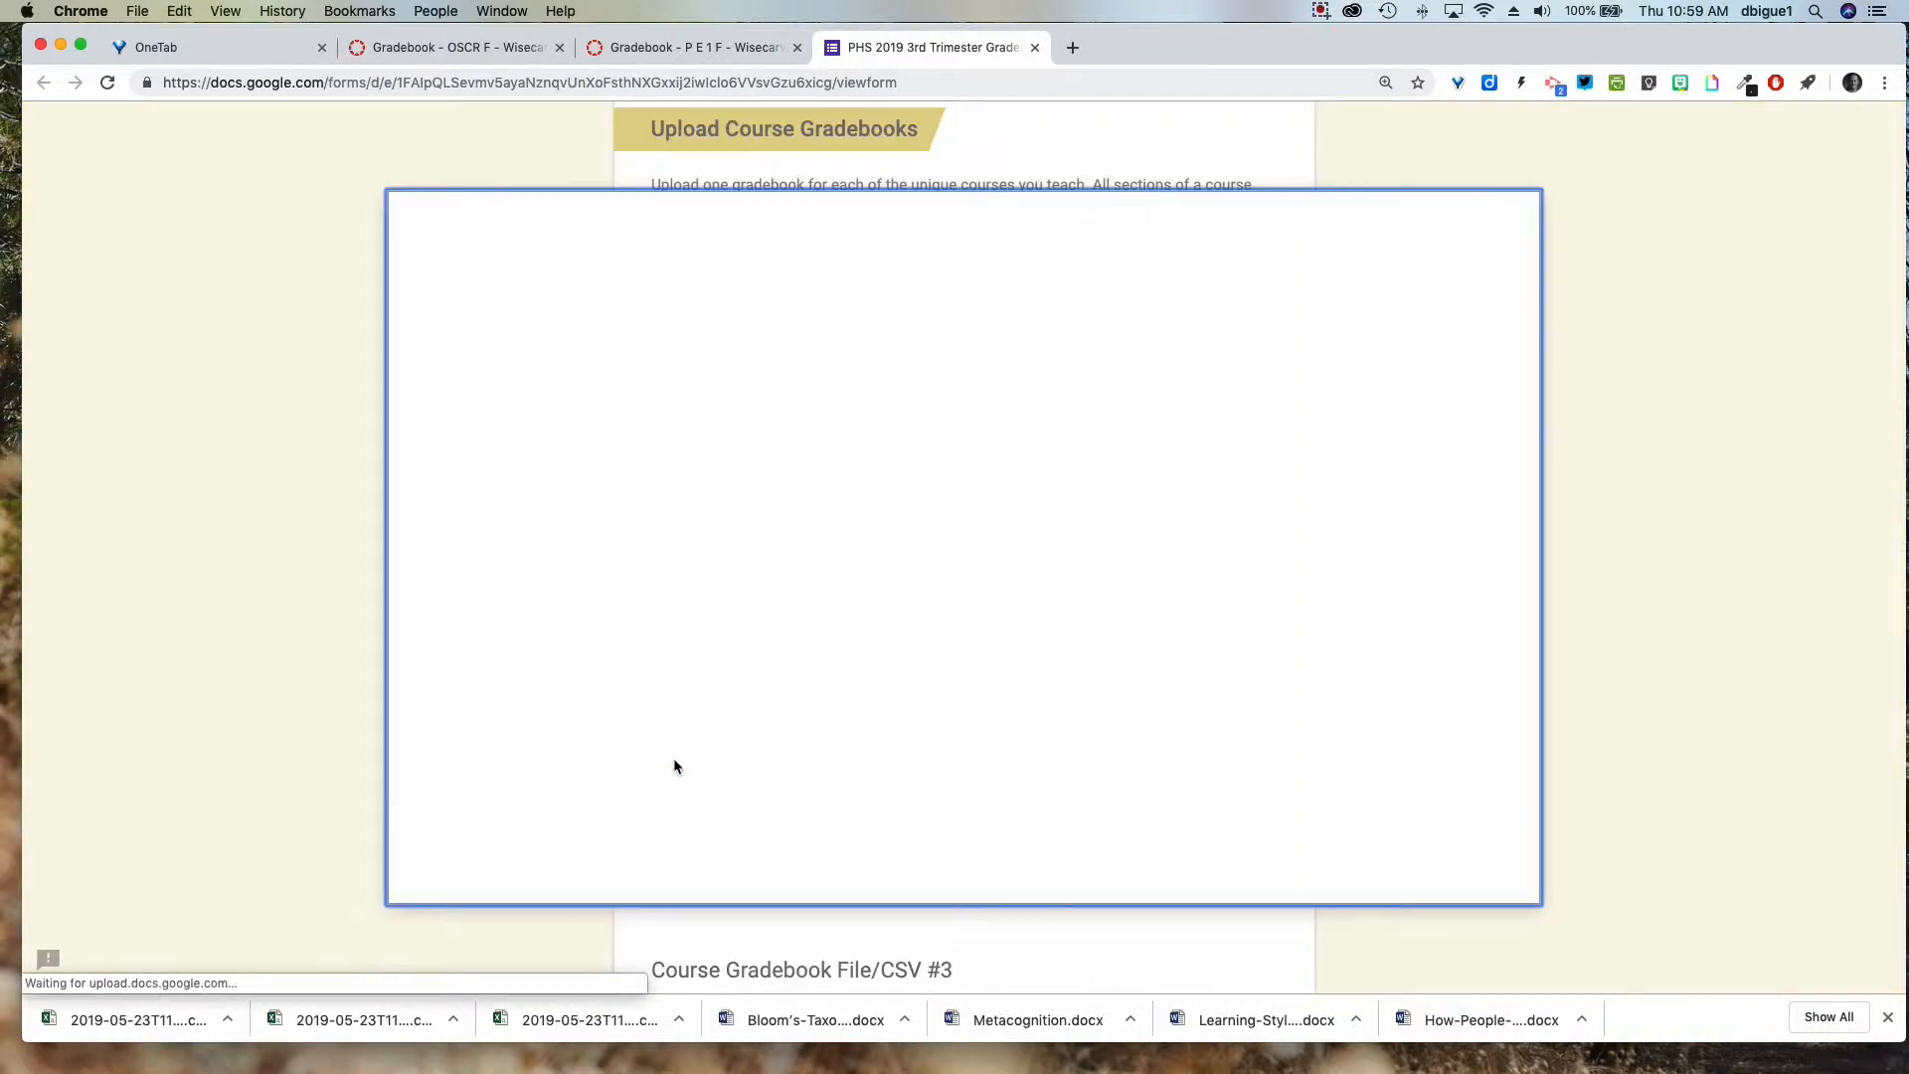
left_click(959, 563)
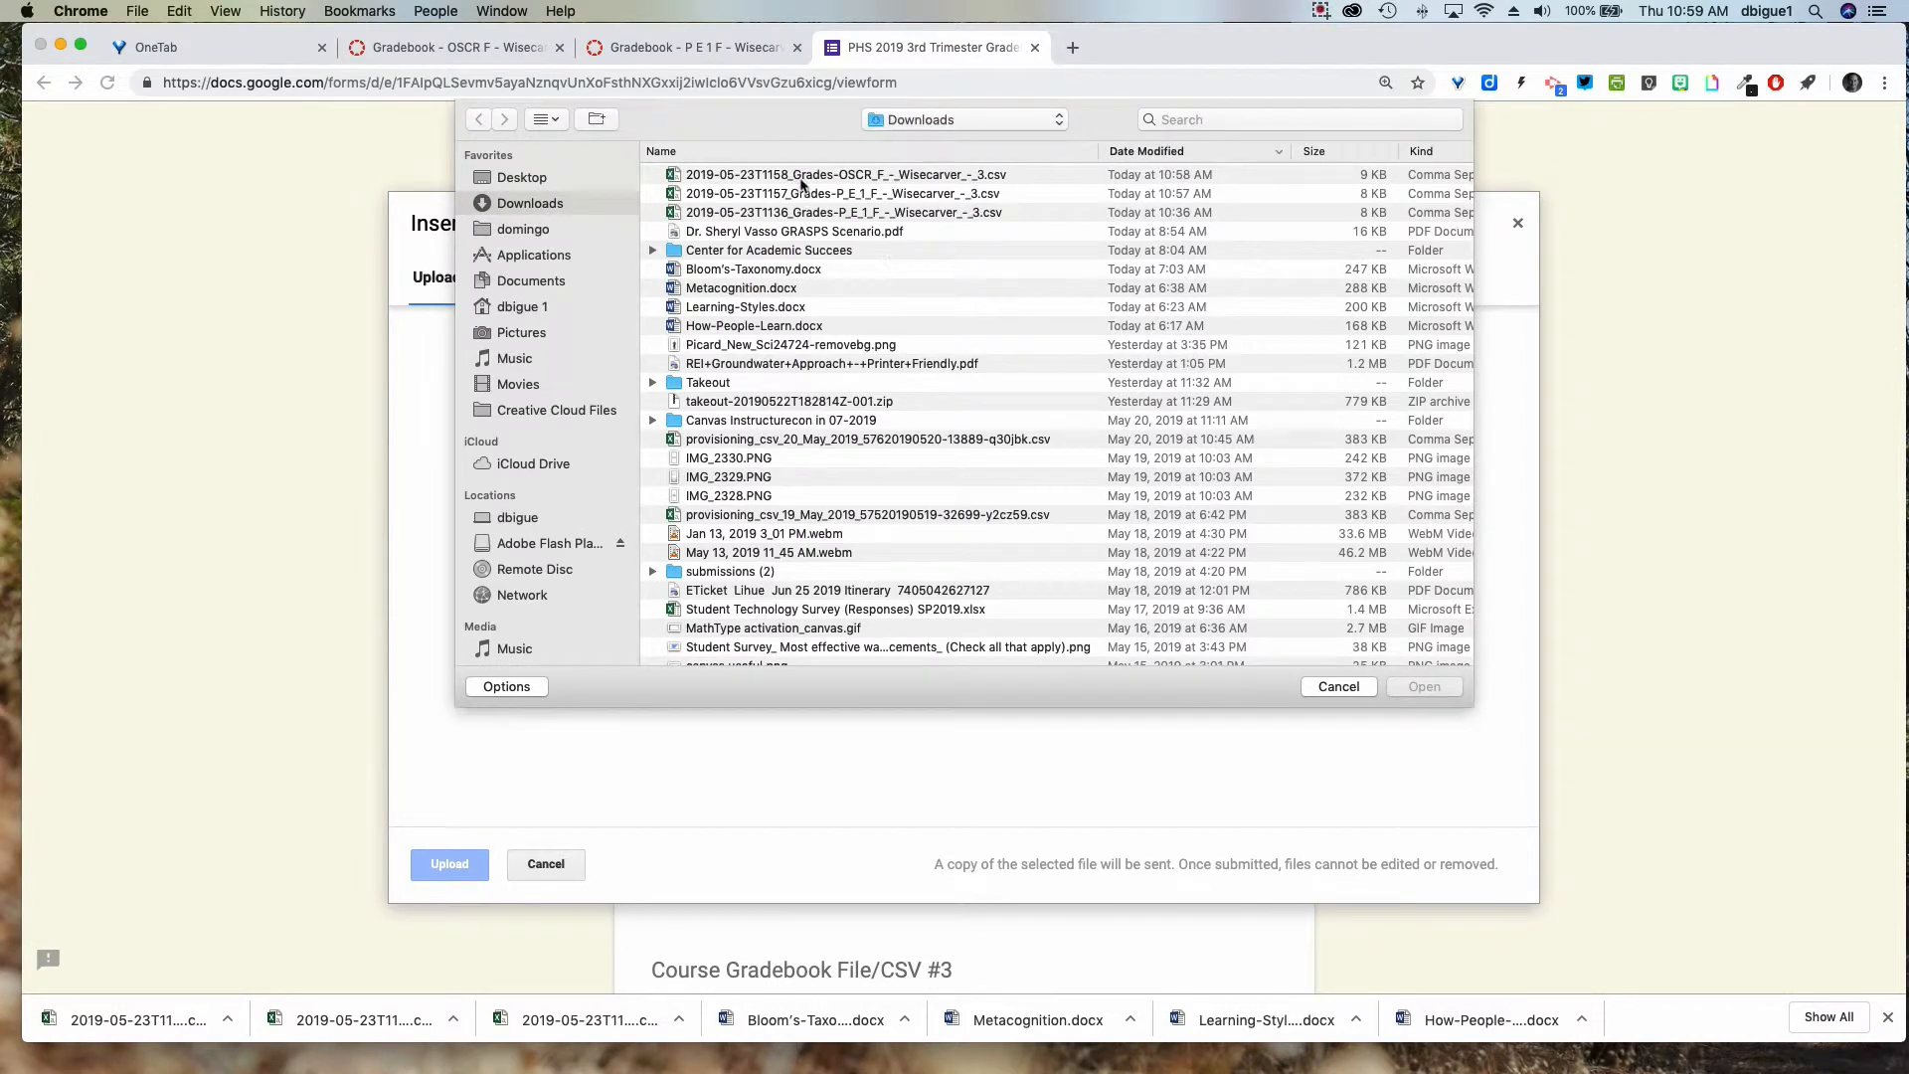
left_click(850, 179)
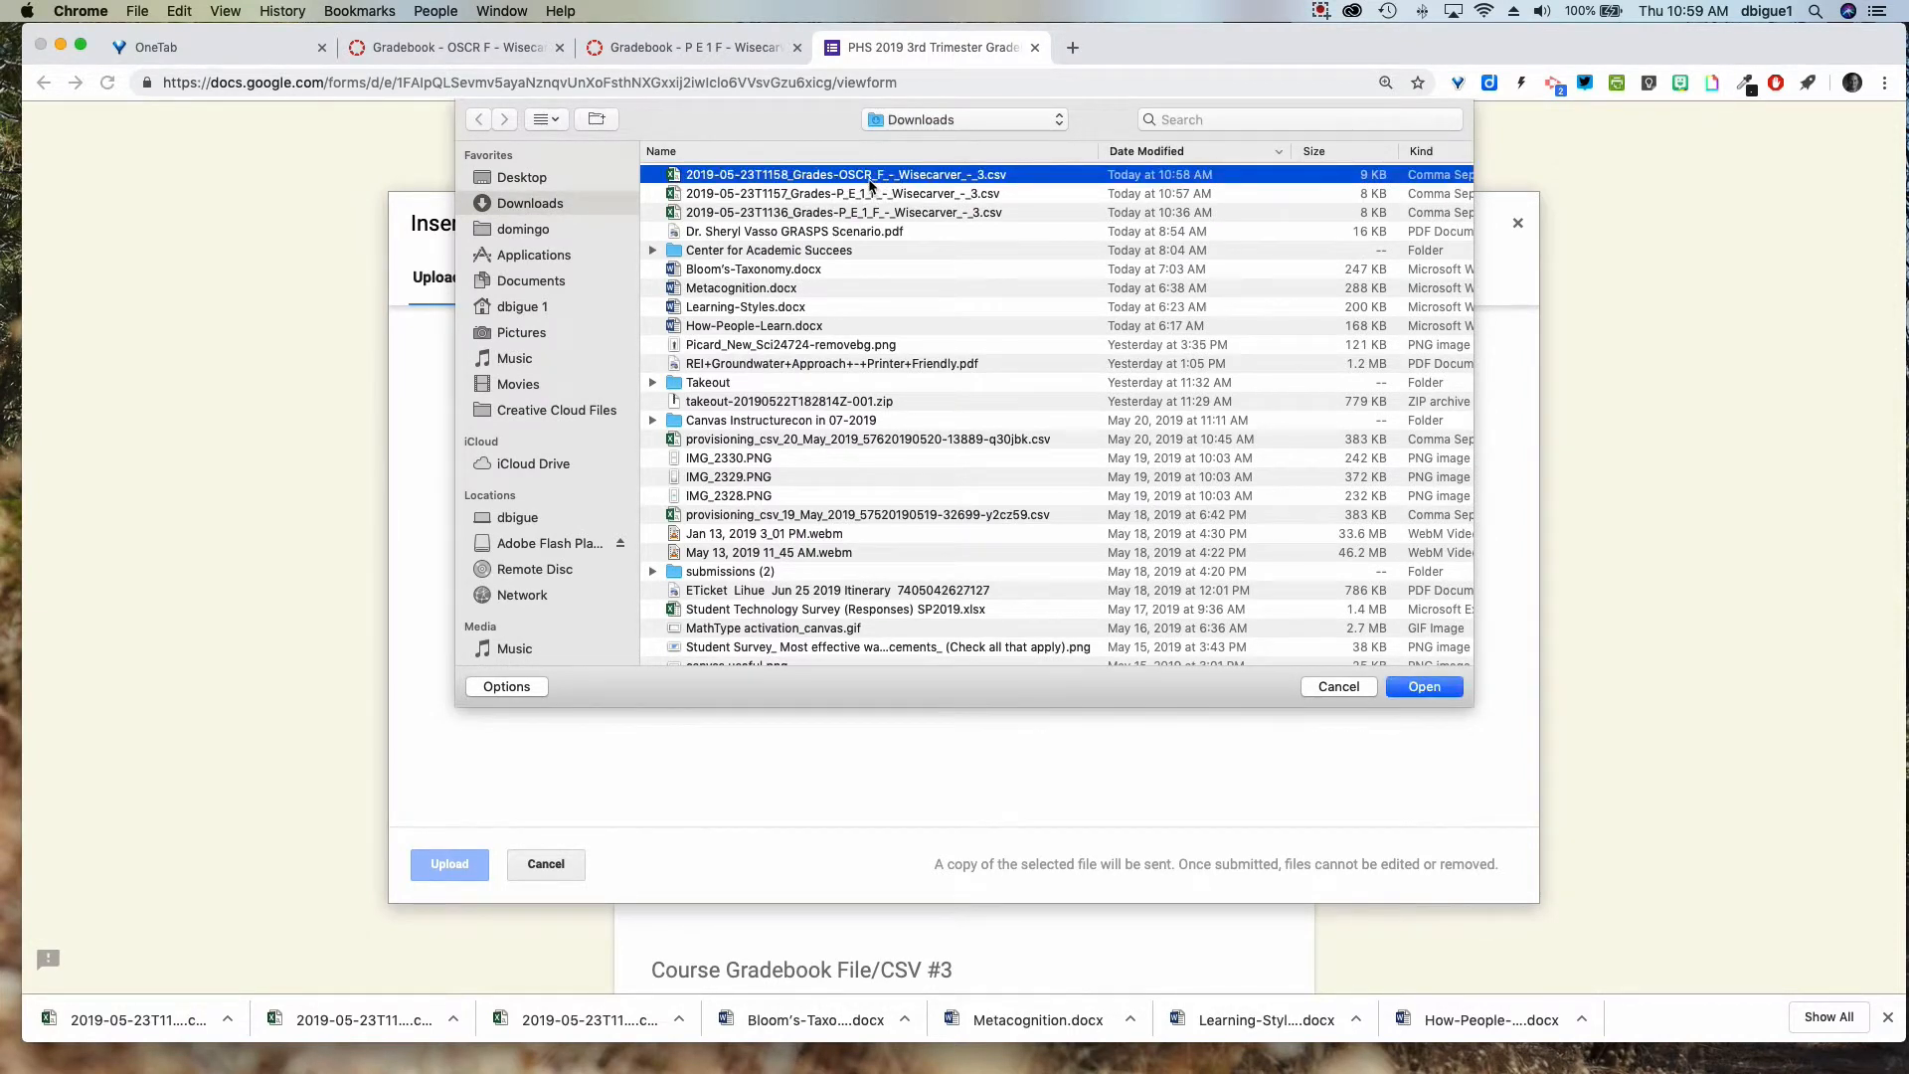
left_click(1422, 686)
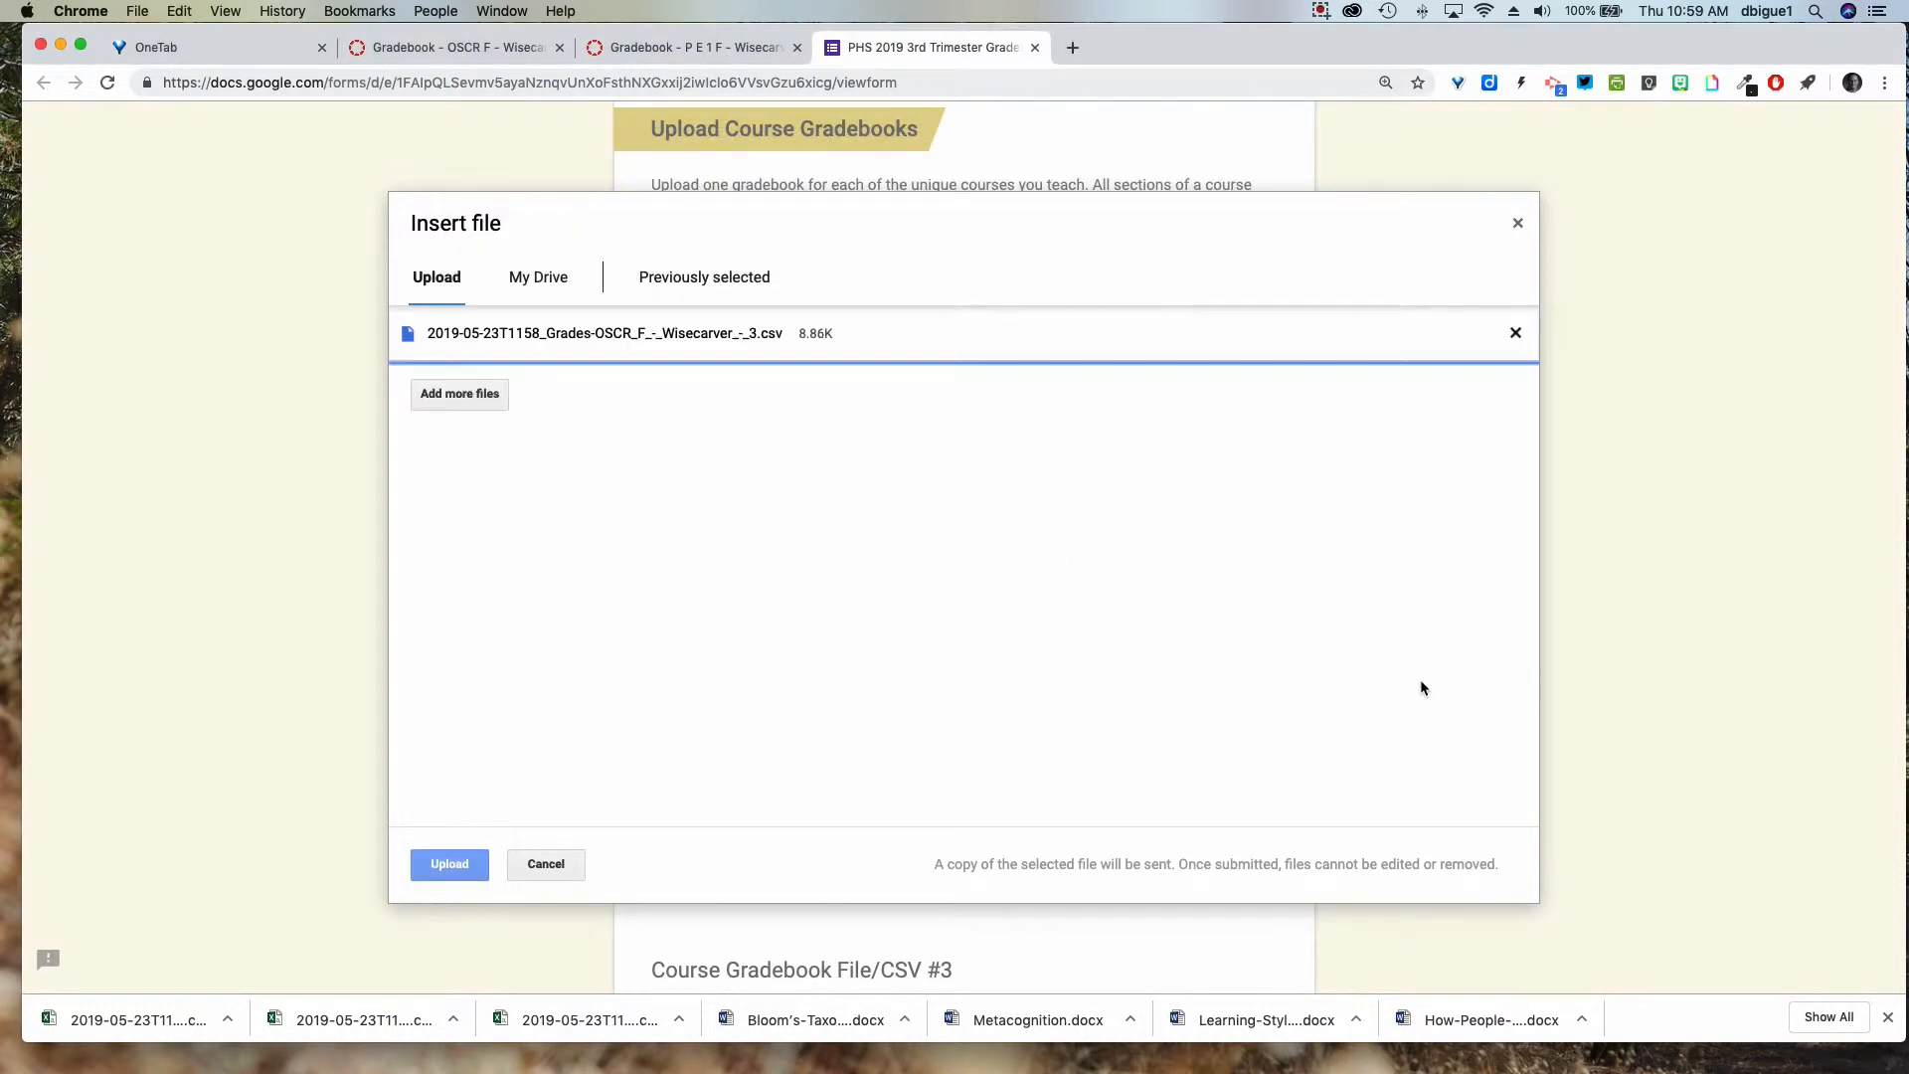
left_click(448, 866)
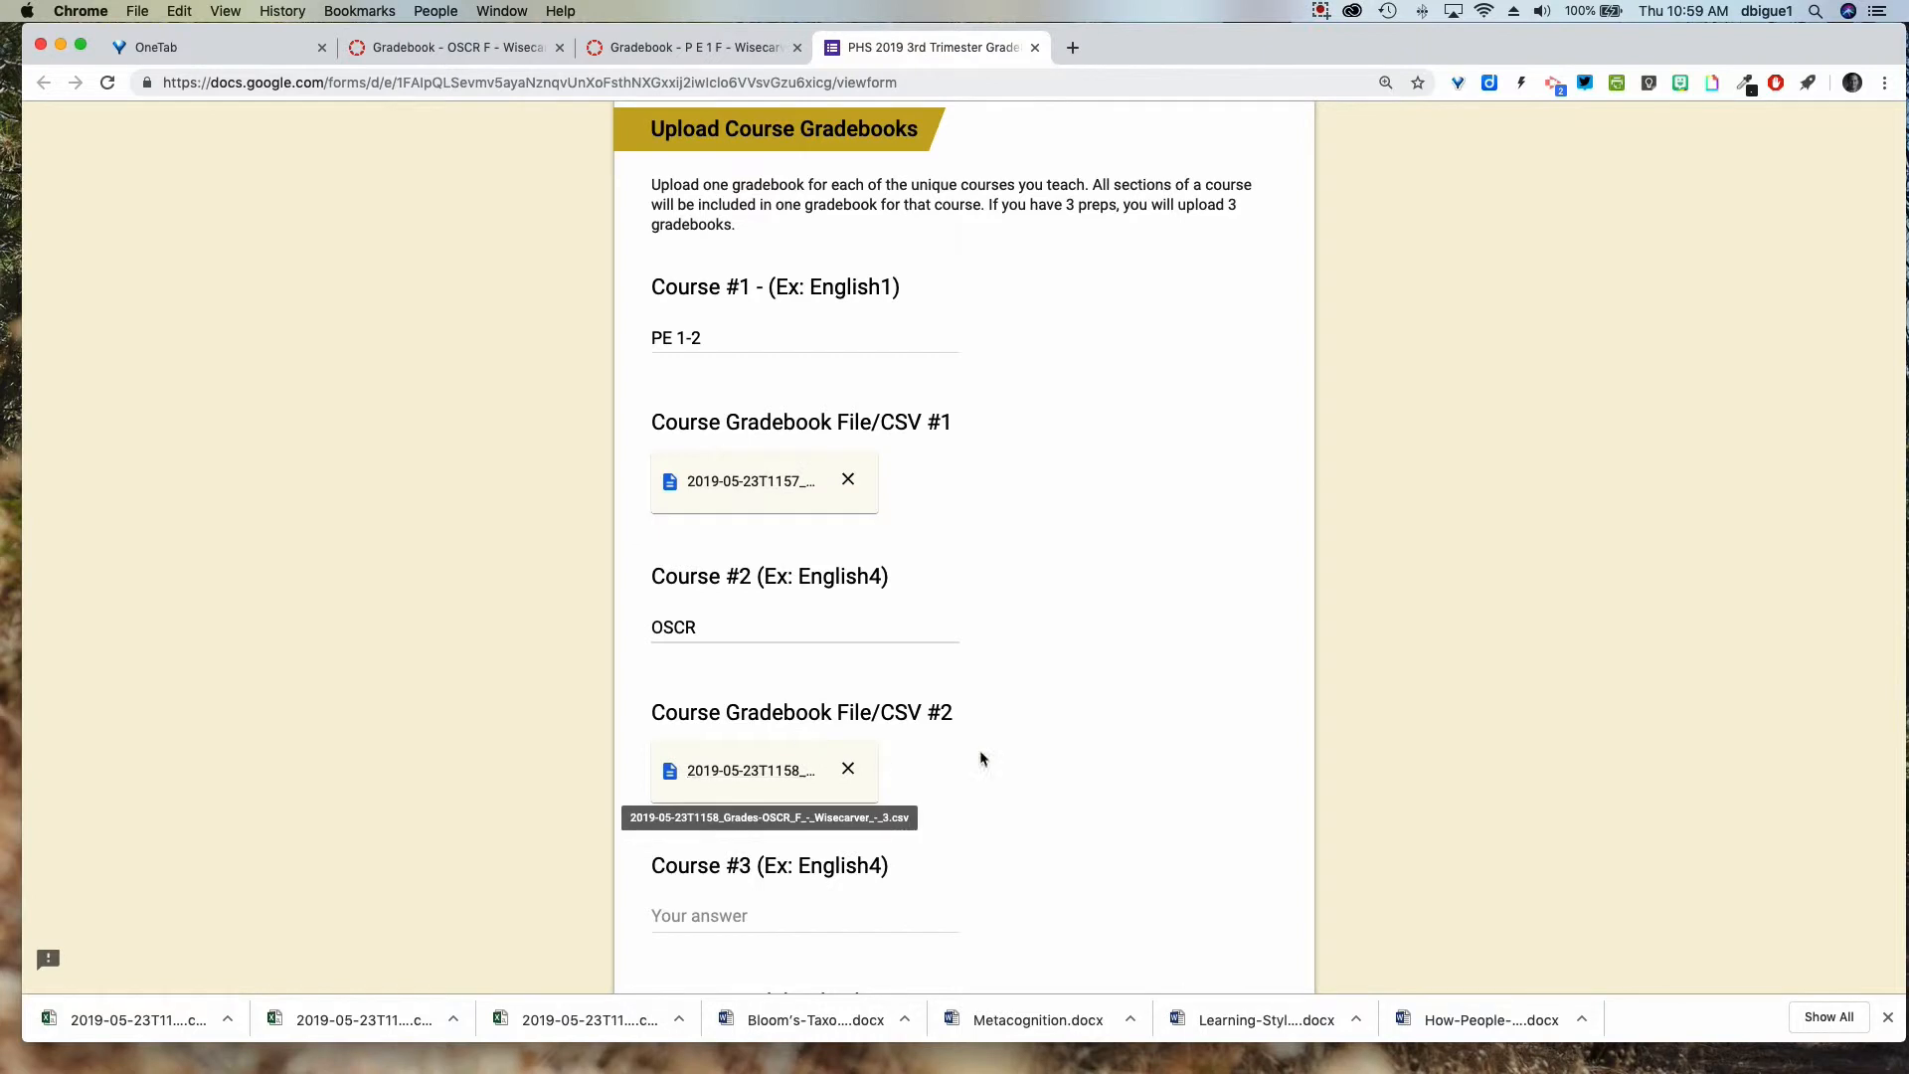
Review the filled-in answers and submit the gradebook upload form.
scroll(980, 758, "down", 6)
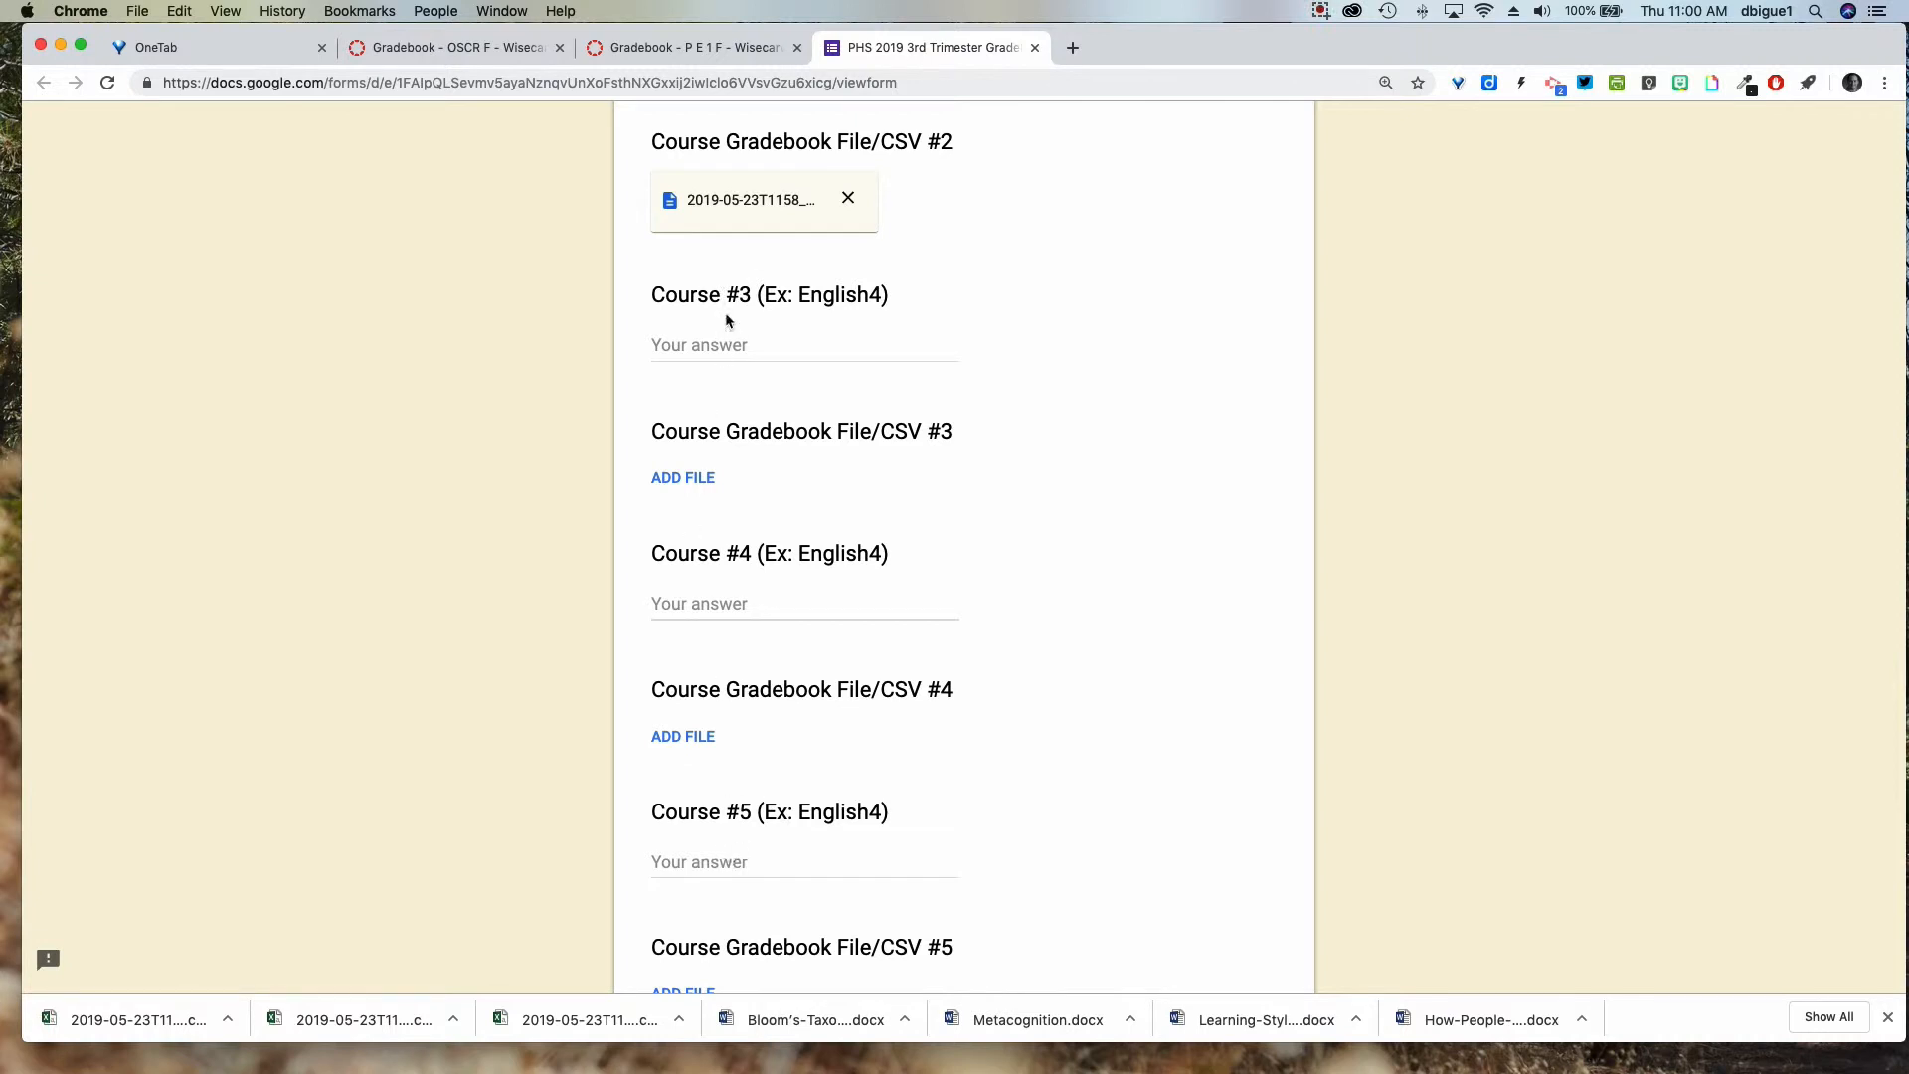
scroll(1040, 635, "up", 6)
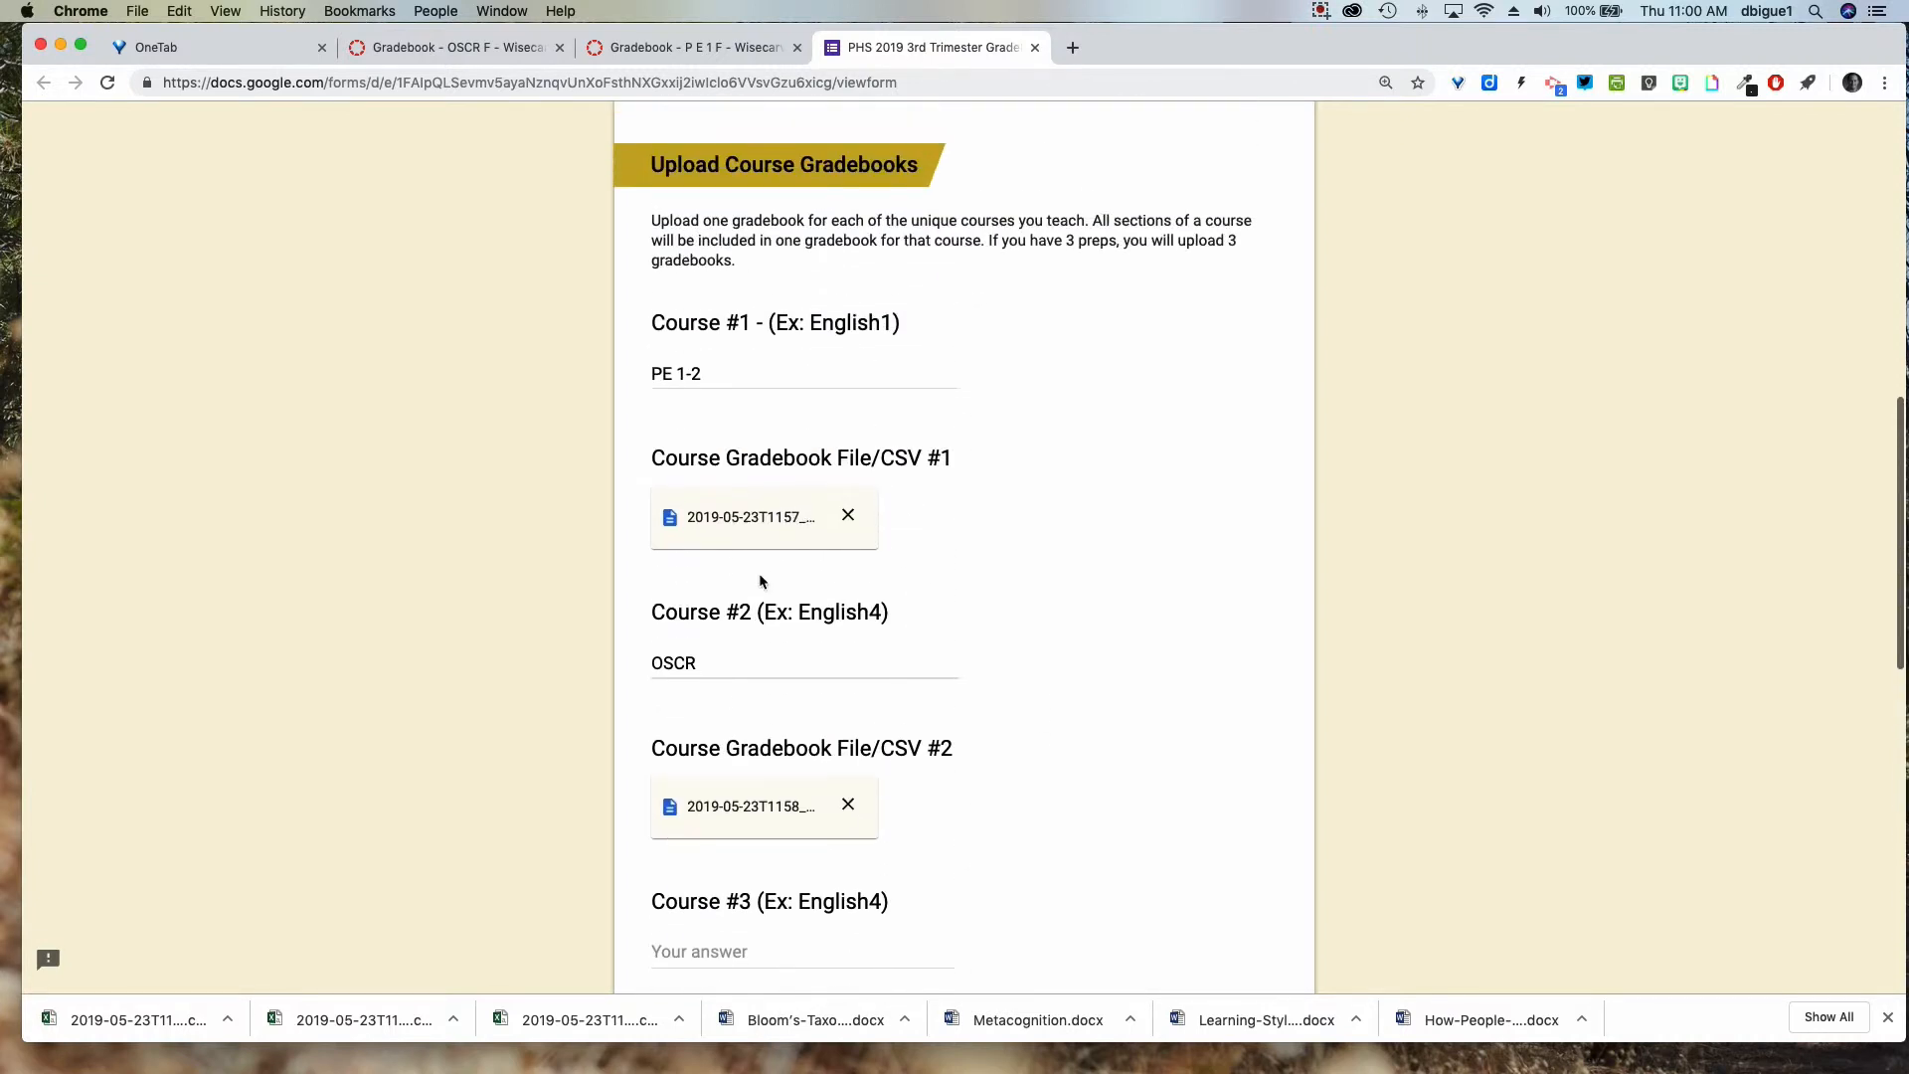
scroll(760, 581, "up", 7)
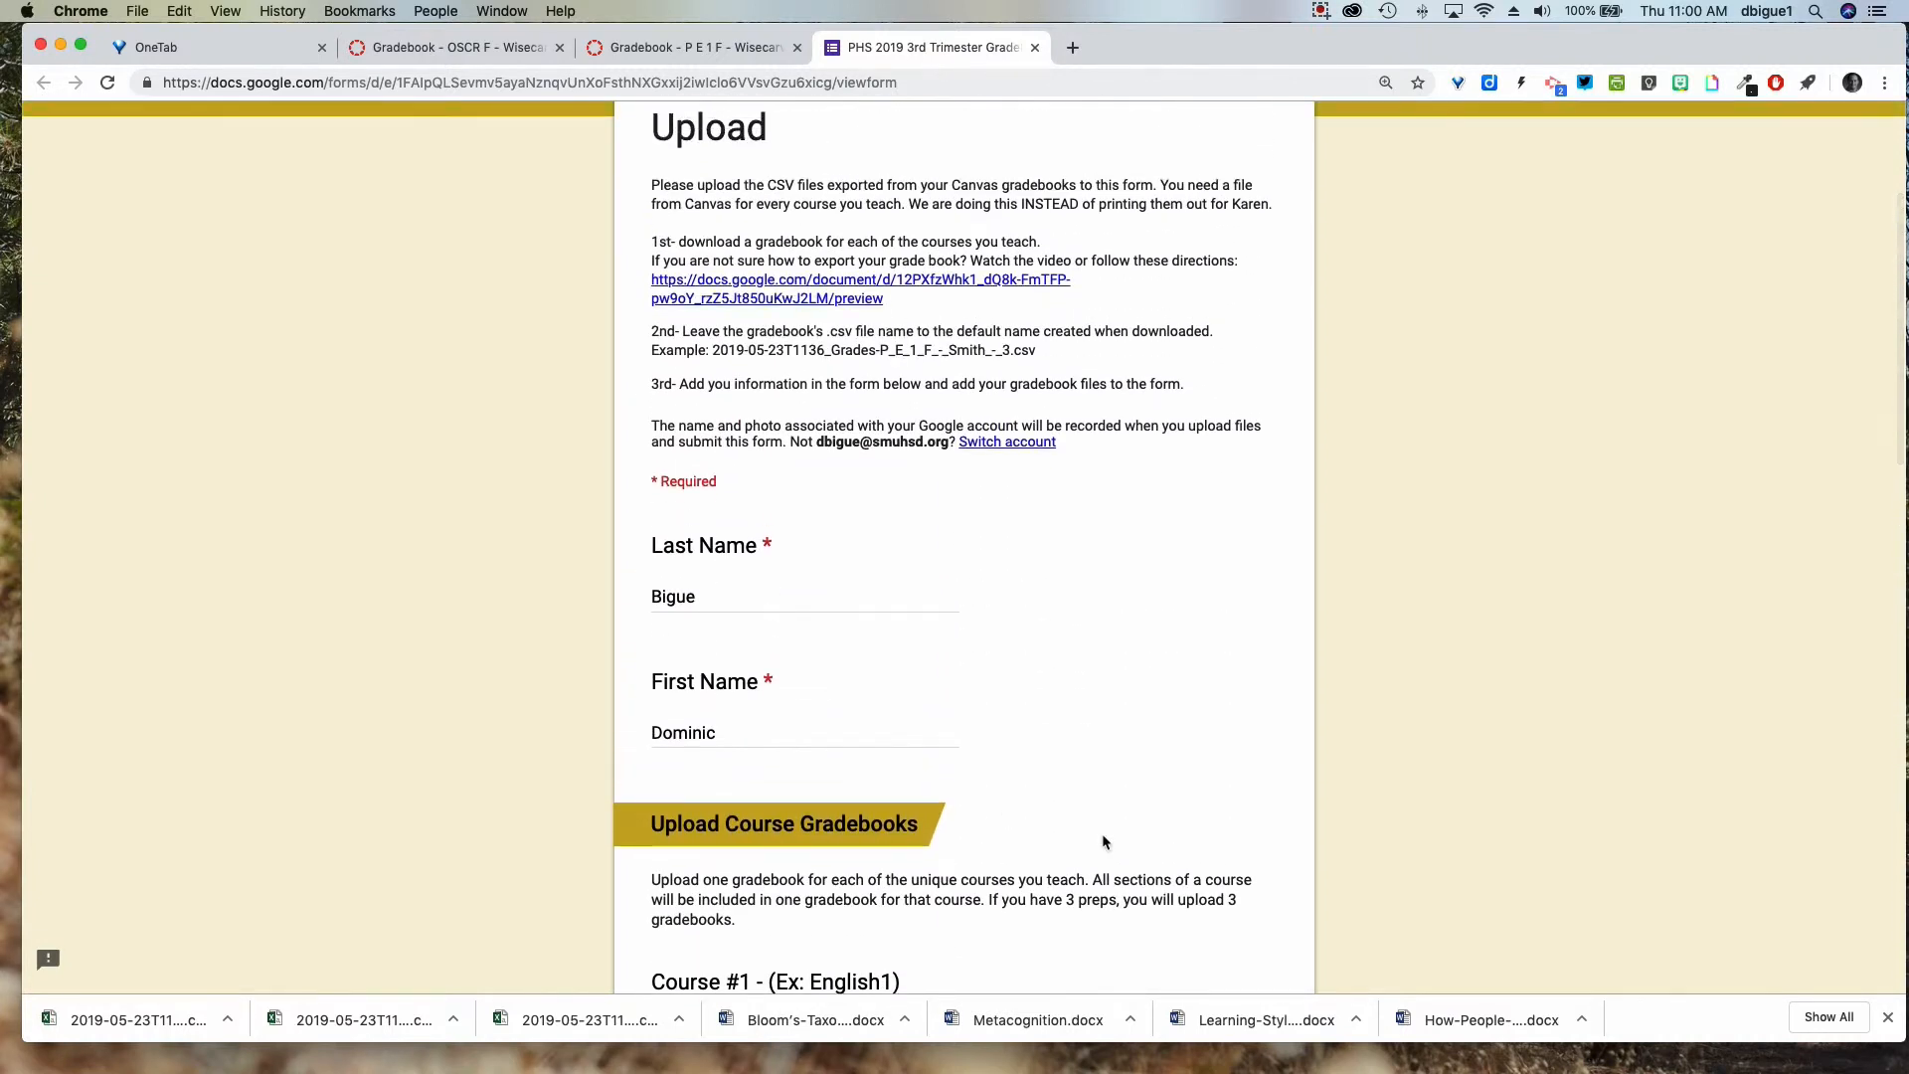
scroll(1082, 838, "down", 20)
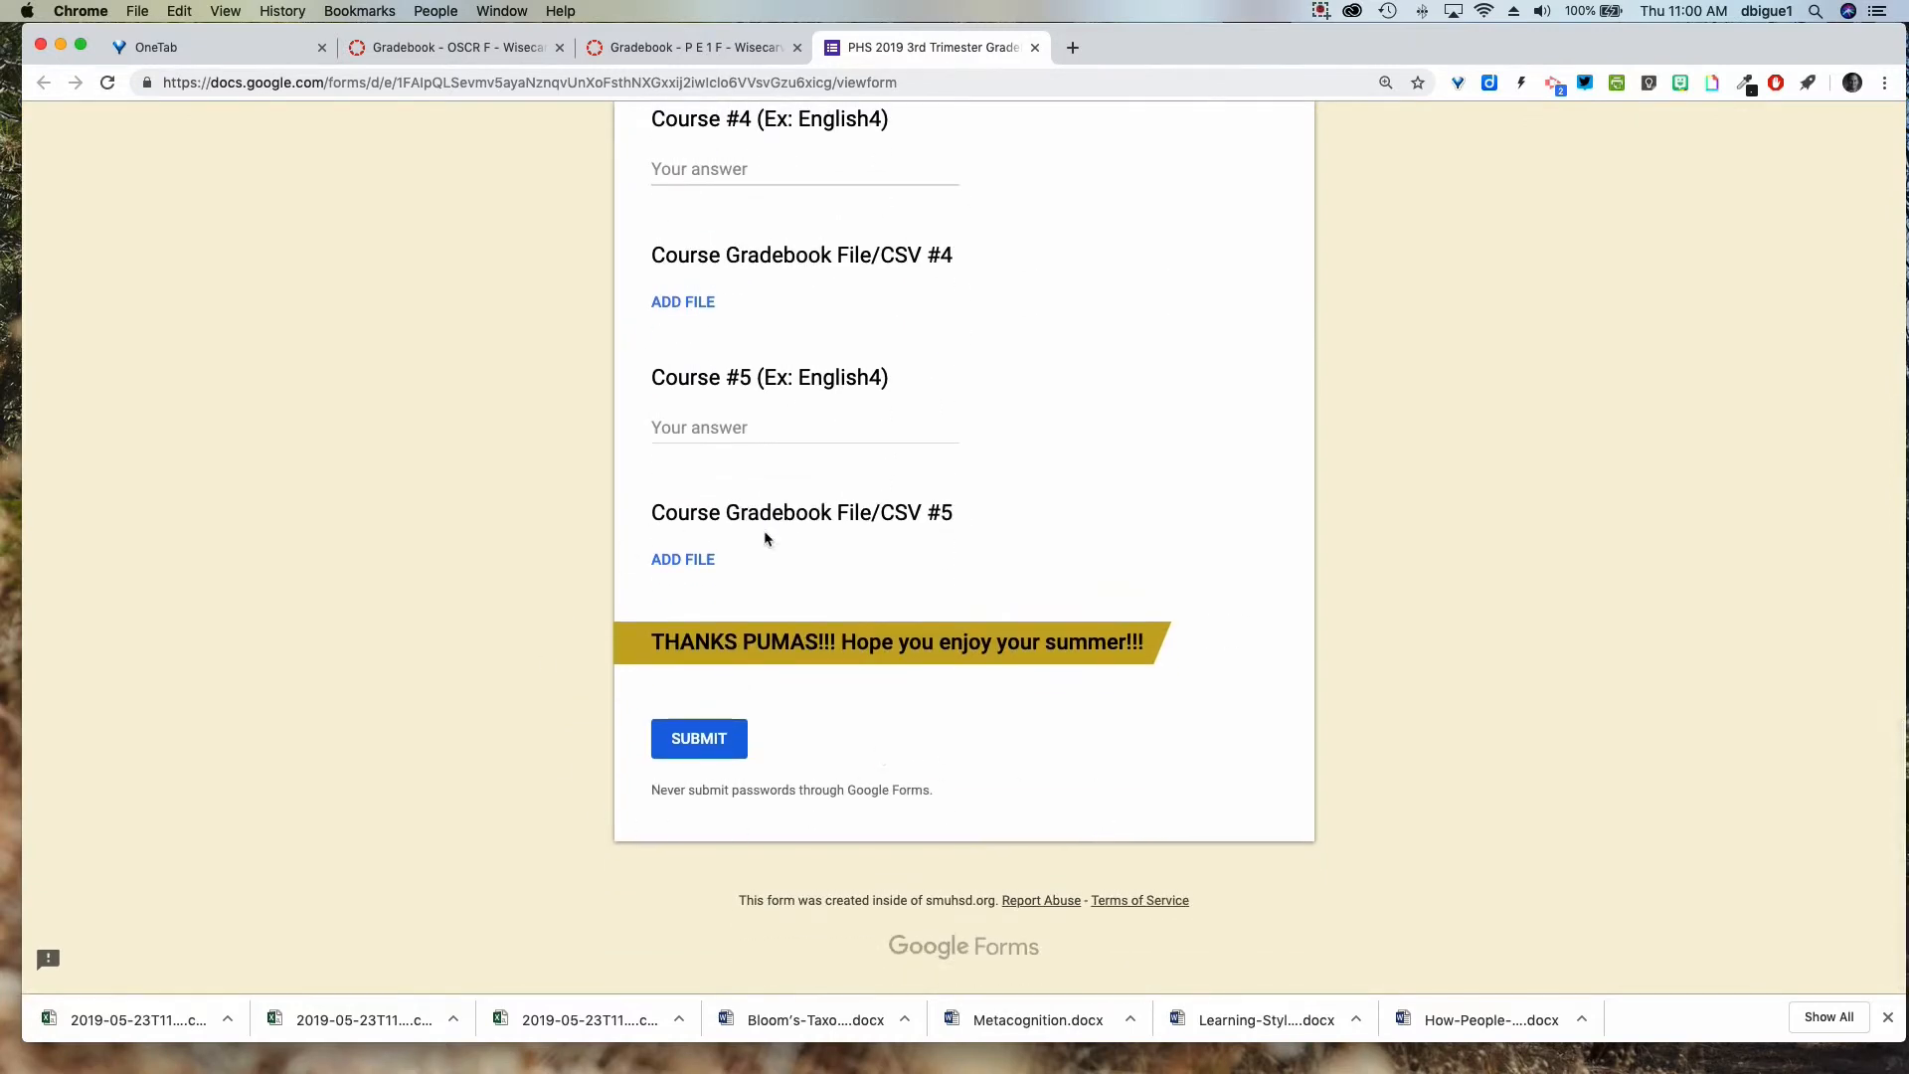
left_click(727, 743)
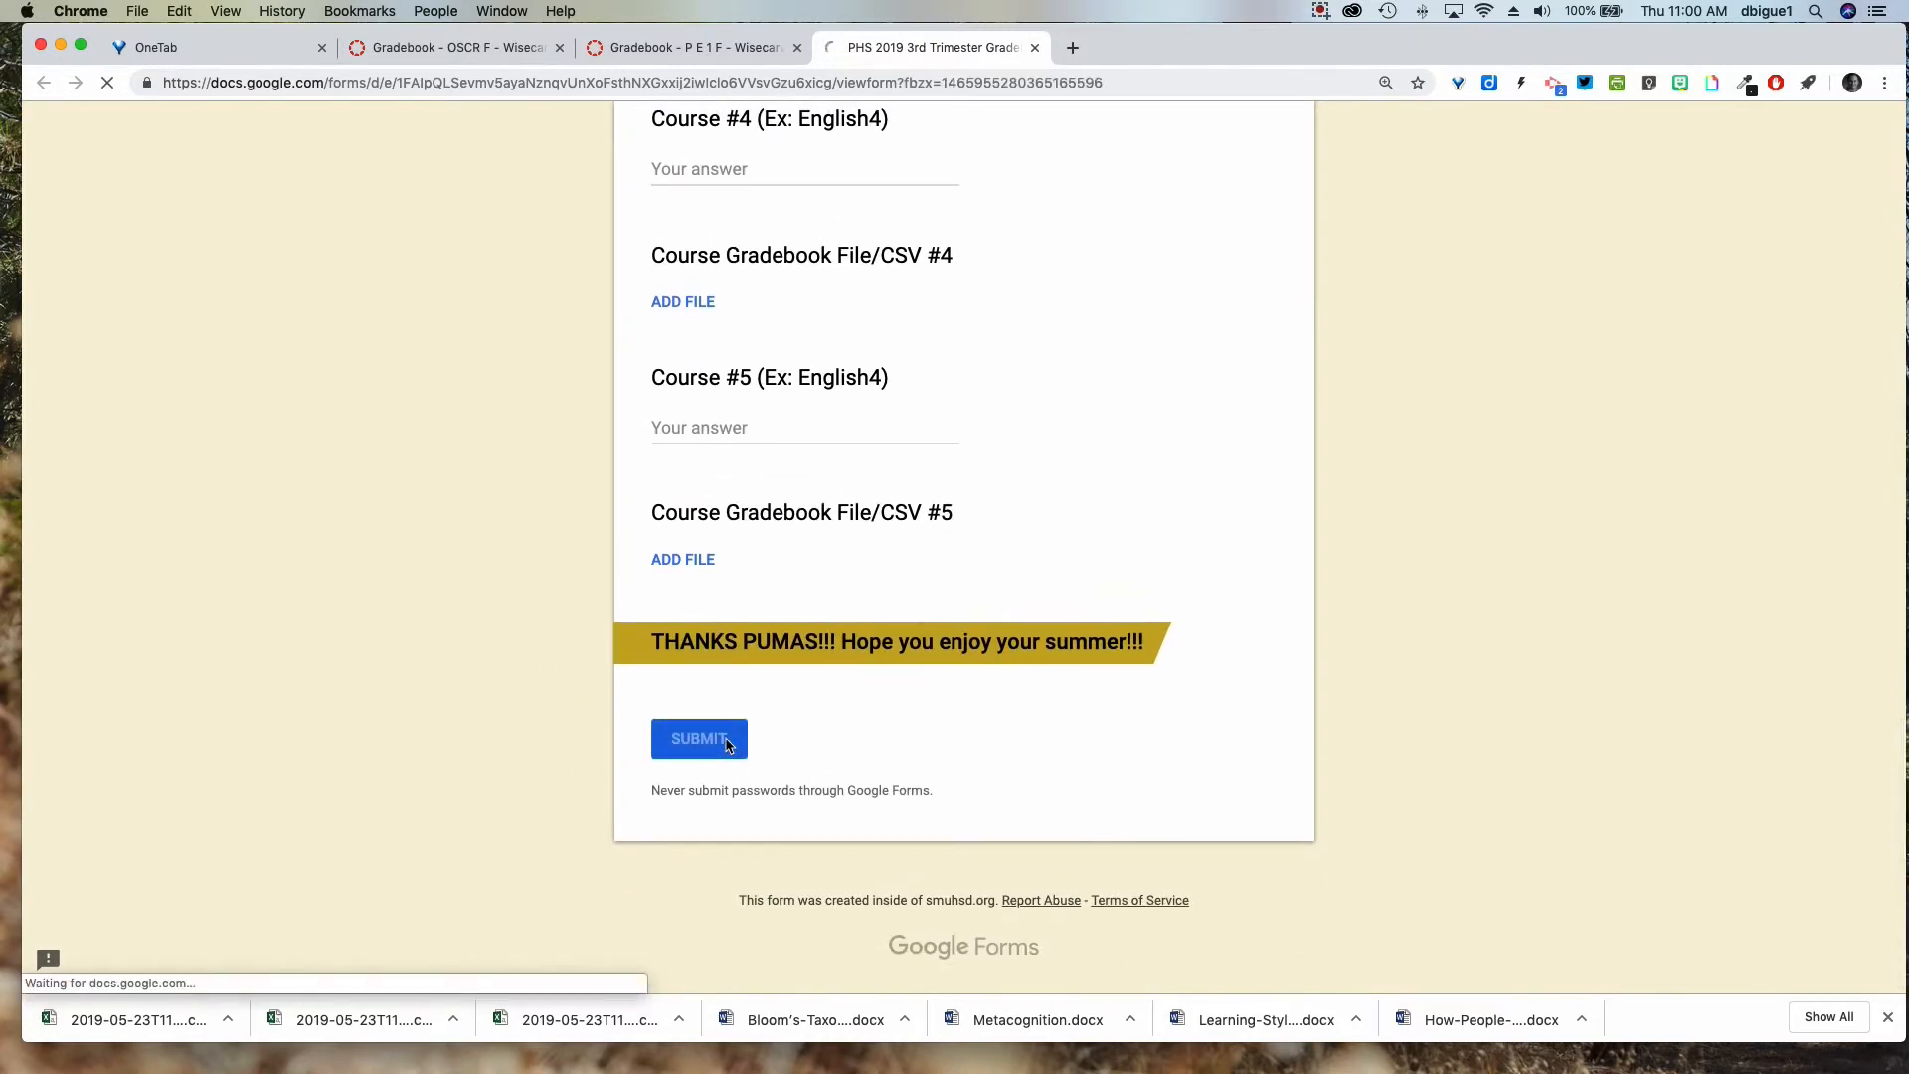